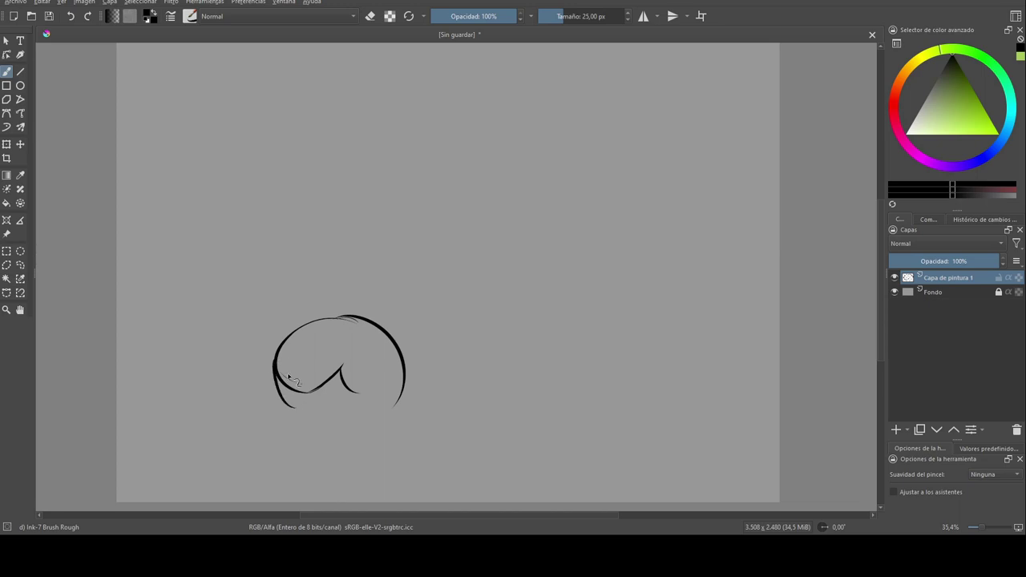
# Sketch the thumb tip and the rounded palm outline of the cartoon hand
pyautogui.moveTo(296, 381)
pyautogui.mouseDown()
pyautogui.moveTo(290, 394)
pyautogui.moveTo(275, 390)
pyautogui.mouseUp()
pyautogui.moveTo(225, 306)
pyautogui.mouseDown()
pyautogui.moveTo(273, 342)
pyautogui.moveTo(264, 345)
pyautogui.moveTo(320, 317)
pyautogui.moveTo(285, 318)
pyautogui.moveTo(244, 449)
pyautogui.mouseUp()
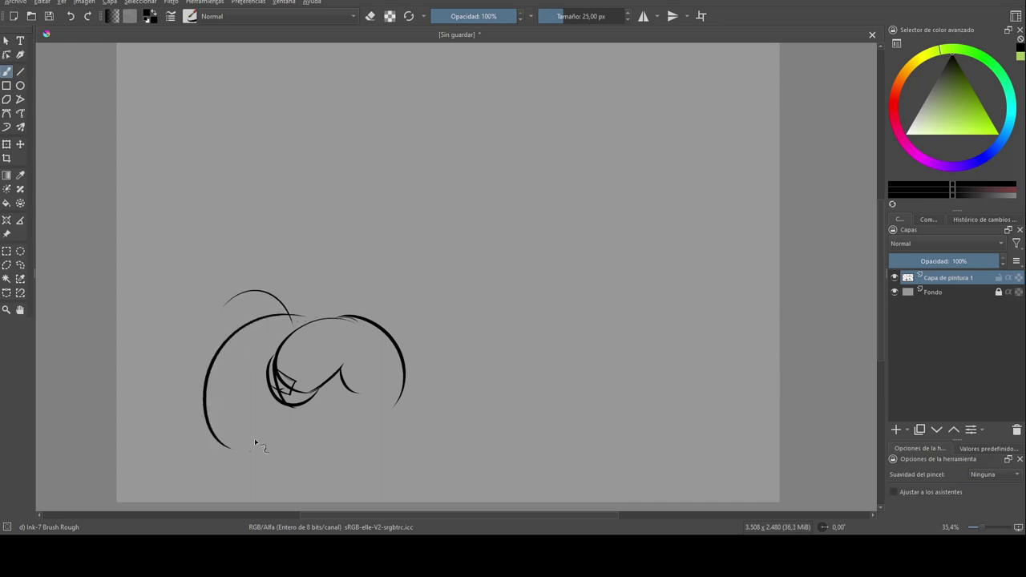
pyautogui.moveTo(197, 388)
pyautogui.mouseDown()
pyautogui.moveTo(191, 438)
pyautogui.moveTo(255, 481)
pyautogui.mouseUp()
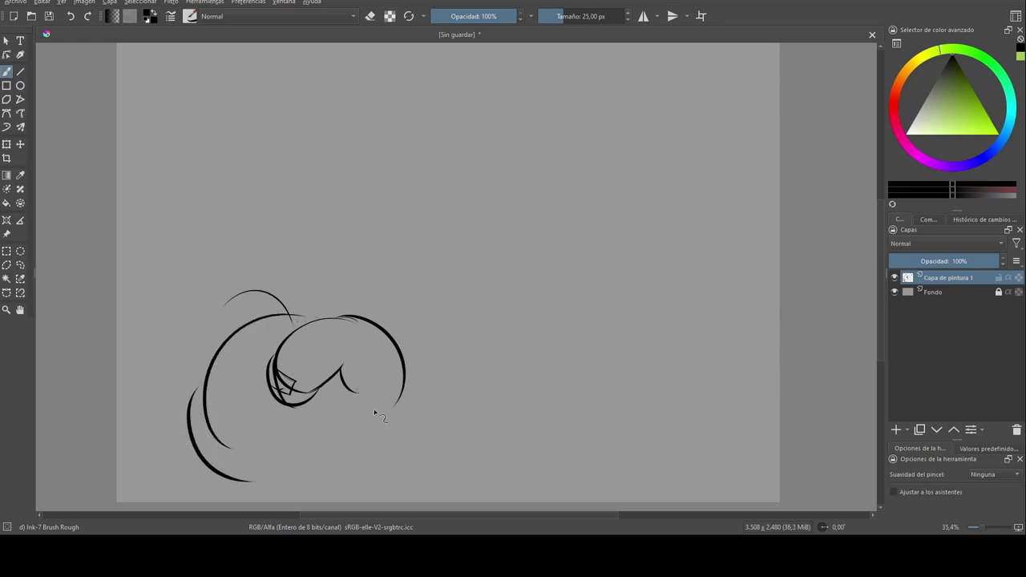
pyautogui.moveTo(363, 396); pyautogui.dragTo(246, 495)
# Sketch the curled fingers along the palm and the extended index finger above them
pyautogui.moveTo(258, 272); pyautogui.dragTo(303, 289)
pyautogui.moveTo(236, 308)
pyautogui.mouseDown()
pyautogui.moveTo(285, 316)
pyautogui.moveTo(276, 266)
pyautogui.mouseUp()
pyautogui.moveTo(175, 338); pyautogui.dragTo(262, 353)
pyautogui.moveTo(175, 340)
pyautogui.mouseDown()
pyautogui.moveTo(226, 369)
pyautogui.moveTo(154, 390)
pyautogui.mouseUp()
pyautogui.moveTo(215, 367)
pyautogui.mouseDown()
pyautogui.moveTo(171, 392)
pyautogui.moveTo(214, 473)
pyautogui.mouseUp()
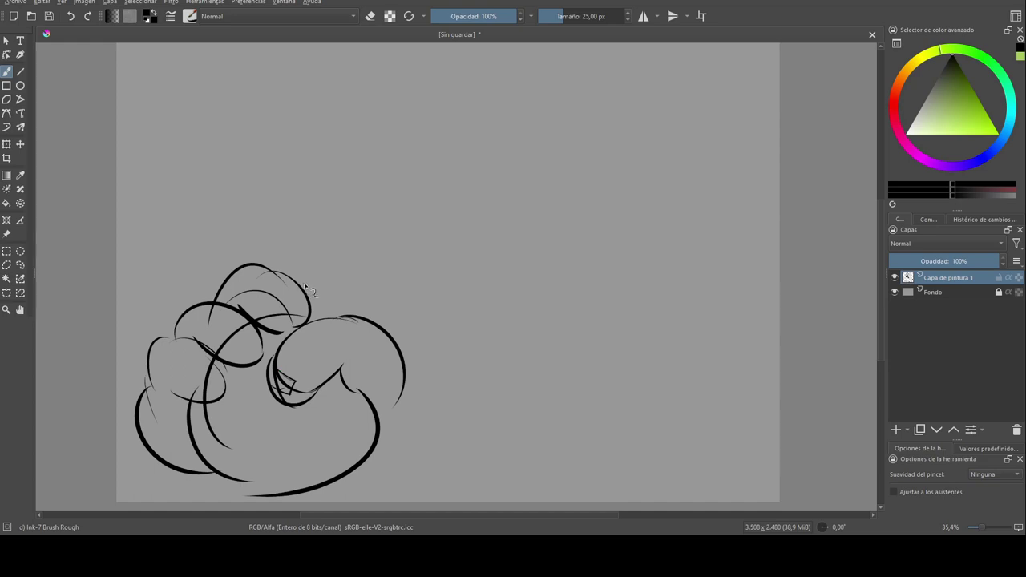
pyautogui.moveTo(285, 239); pyautogui.dragTo(346, 207)
pyautogui.moveTo(275, 257)
pyautogui.mouseDown()
pyautogui.moveTo(395, 245)
pyautogui.moveTo(327, 282)
pyautogui.moveTo(353, 279)
pyautogui.mouseUp()
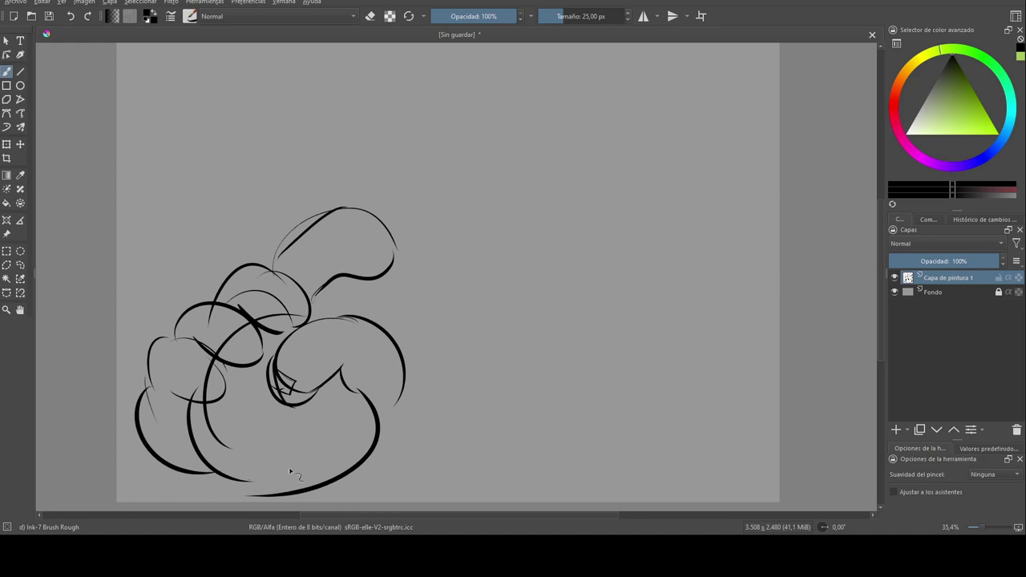
# Scale down the hand sketch and reposition it in the lower-left part of the canvas
pyautogui.moveTo(351, 423); pyautogui.dragTo(375, 362)
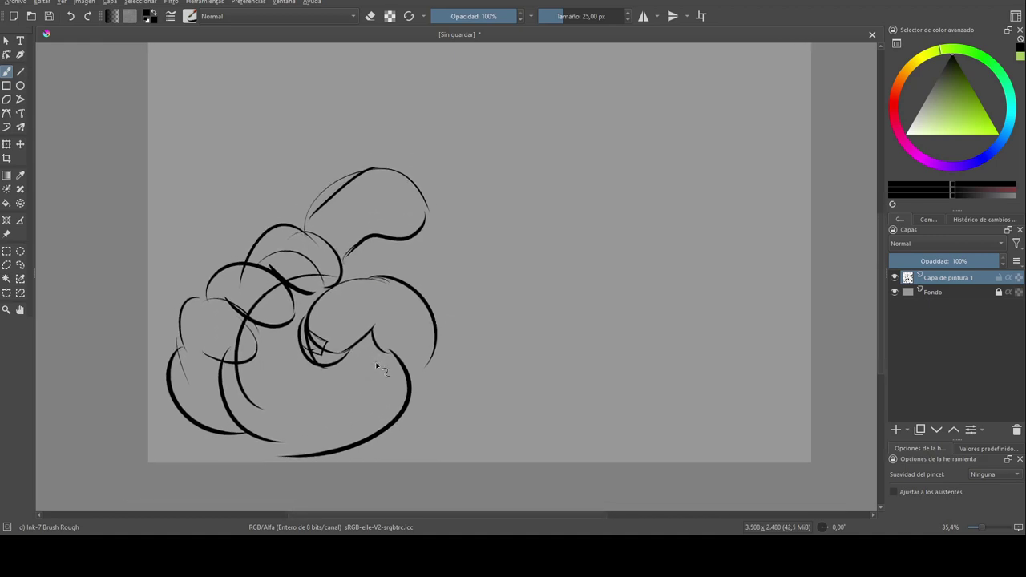
pyautogui.hotkey('ctrl', 't')
pyautogui.moveTo(165, 166)
pyautogui.mouseDown()
pyautogui.moveTo(306, 297)
pyautogui.moveTo(297, 291)
pyautogui.mouseUp()
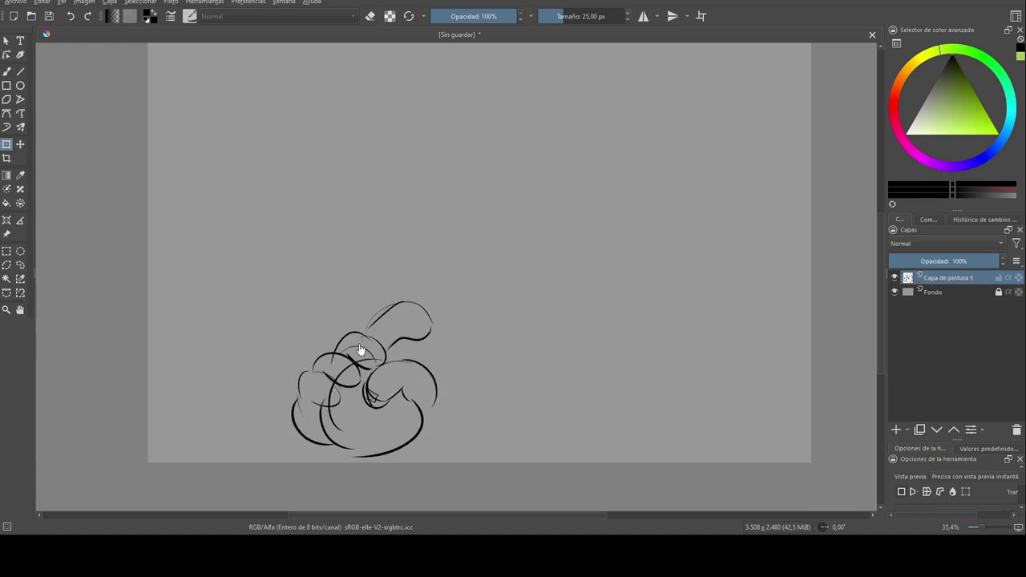
pyautogui.moveTo(355, 378)
pyautogui.mouseDown()
pyautogui.moveTo(326, 332)
pyautogui.moveTo(305, 352)
pyautogui.mouseUp()
pyautogui.press('Return')
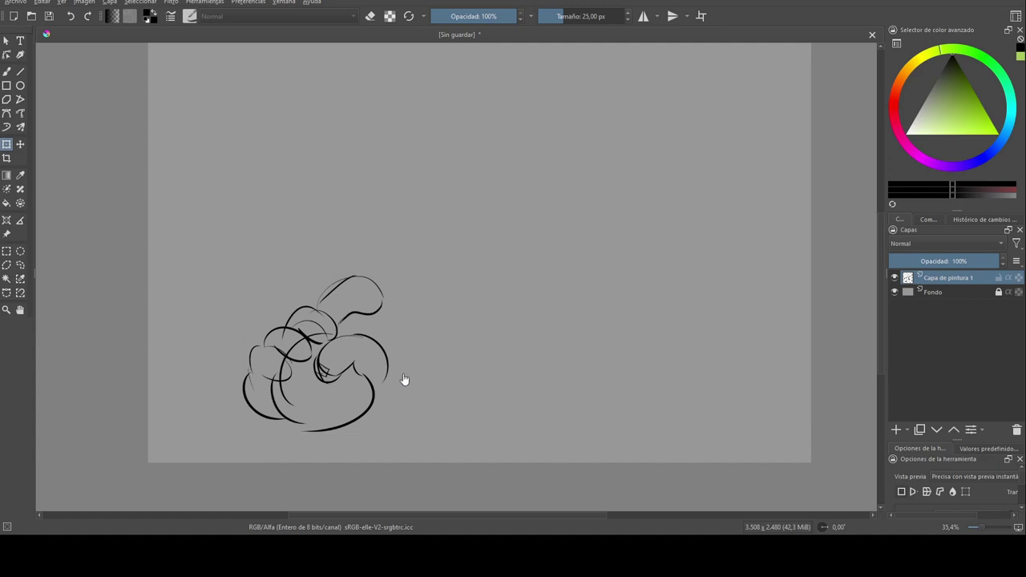
# Erase the overlapping construction lines around the fingers, thumb and palm of the hand sketch
pyautogui.press('e')
pyautogui.click(292, 351)
pyautogui.press('b')
pyautogui.press('e')
pyautogui.click(295, 347)
pyautogui.press('e')
pyautogui.moveTo(295, 351)
pyautogui.mouseDown()
pyautogui.moveTo(312, 354)
pyautogui.moveTo(303, 345)
pyautogui.mouseUp()
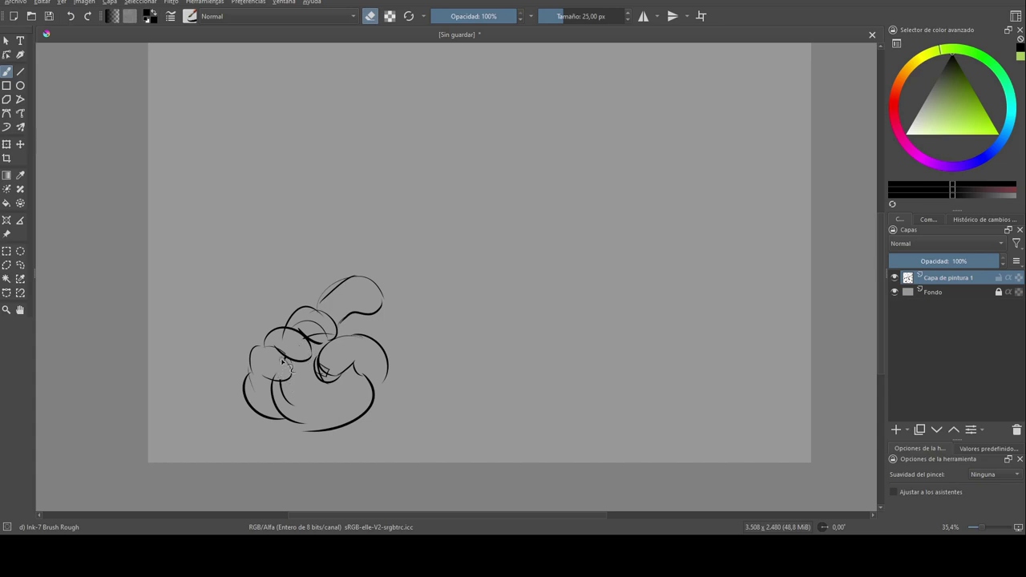
pyautogui.moveTo(311, 338)
pyautogui.mouseDown()
pyautogui.moveTo(303, 331)
pyautogui.moveTo(315, 330)
pyautogui.mouseUp()
pyautogui.moveTo(339, 278); pyautogui.dragTo(316, 307)
pyautogui.moveTo(327, 363)
pyautogui.mouseDown()
pyautogui.moveTo(323, 375)
pyautogui.moveTo(323, 357)
pyautogui.mouseUp()
pyautogui.moveTo(287, 397); pyautogui.dragTo(298, 405)
pyautogui.moveTo(308, 344); pyautogui.dragTo(335, 327)
pyautogui.press('e')
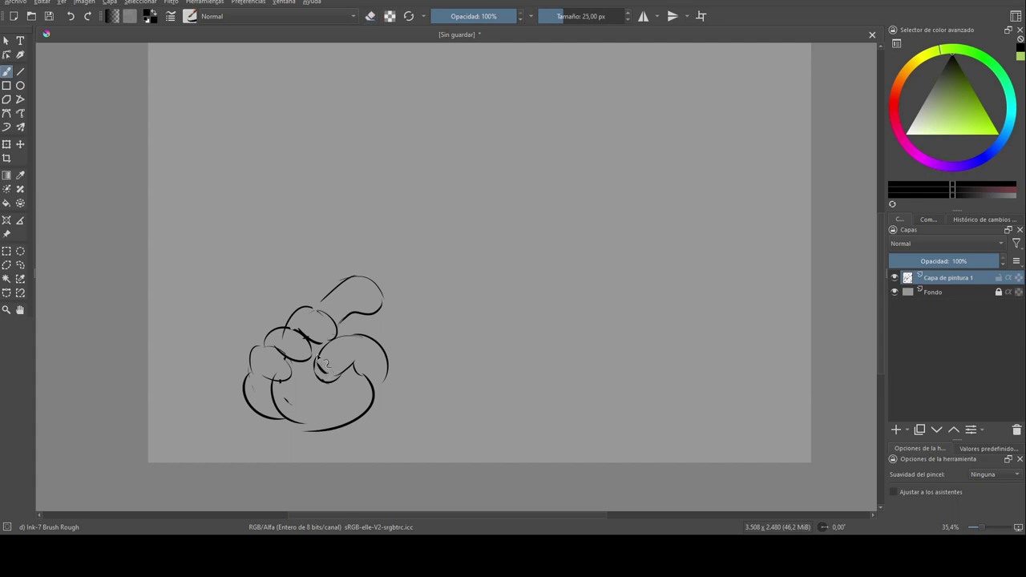
# Draw the index fingertip detail, the wavy palm crease and the wrist lines on the hand
pyautogui.moveTo(377, 297); pyautogui.dragTo(374, 301)
pyautogui.moveTo(291, 405)
pyautogui.mouseDown()
pyautogui.moveTo(321, 414)
pyautogui.moveTo(364, 395)
pyautogui.mouseUp()
pyautogui.moveTo(268, 420); pyautogui.dragTo(277, 453)
pyautogui.moveTo(271, 432); pyautogui.dragTo(301, 460)
pyautogui.moveTo(375, 399); pyautogui.dragTo(393, 416)
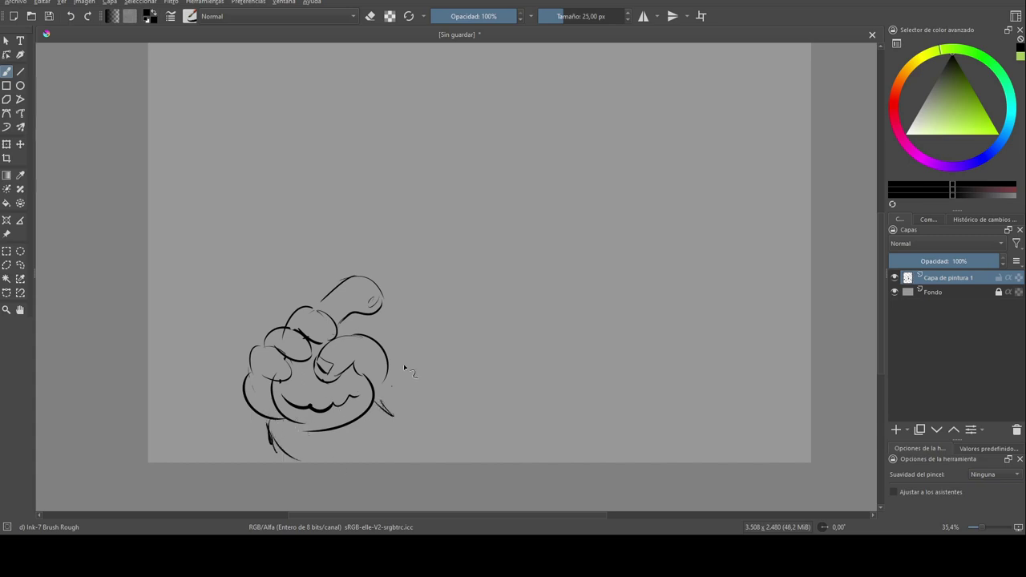
# Sketch the character's big round nose, open smiling mouth, chin and long curved jaw line above the hand
pyautogui.moveTo(416, 229)
pyautogui.mouseDown()
pyautogui.moveTo(462, 217)
pyautogui.moveTo(387, 261)
pyautogui.moveTo(500, 210)
pyautogui.moveTo(512, 191)
pyautogui.mouseUp()
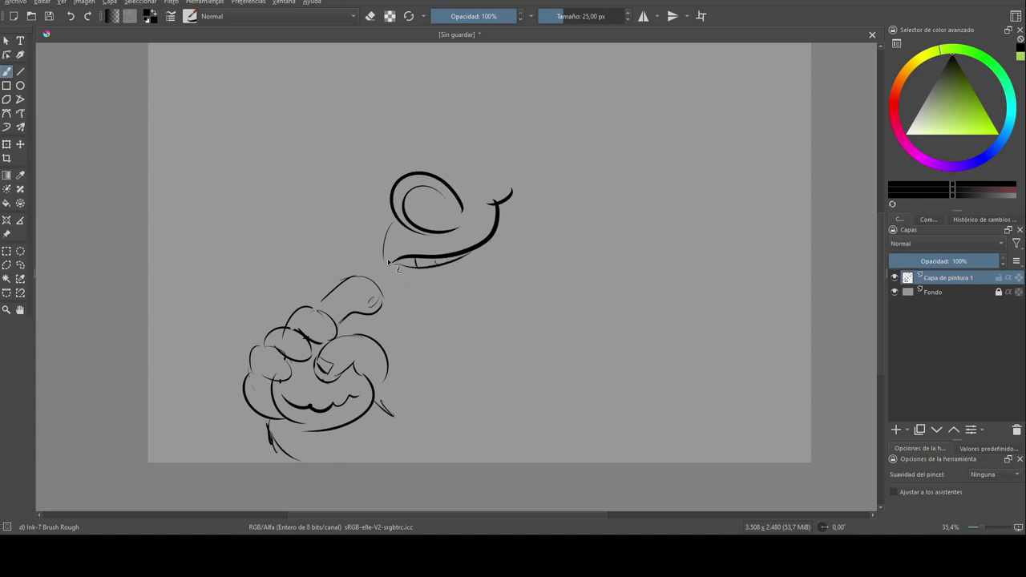
pyautogui.moveTo(390, 222)
pyautogui.mouseDown()
pyautogui.moveTo(388, 323)
pyautogui.moveTo(430, 365)
pyautogui.mouseUp()
pyautogui.moveTo(416, 269)
pyautogui.mouseDown()
pyautogui.moveTo(433, 325)
pyautogui.moveTo(474, 308)
pyautogui.moveTo(487, 263)
pyautogui.moveTo(474, 276)
pyautogui.mouseUp()
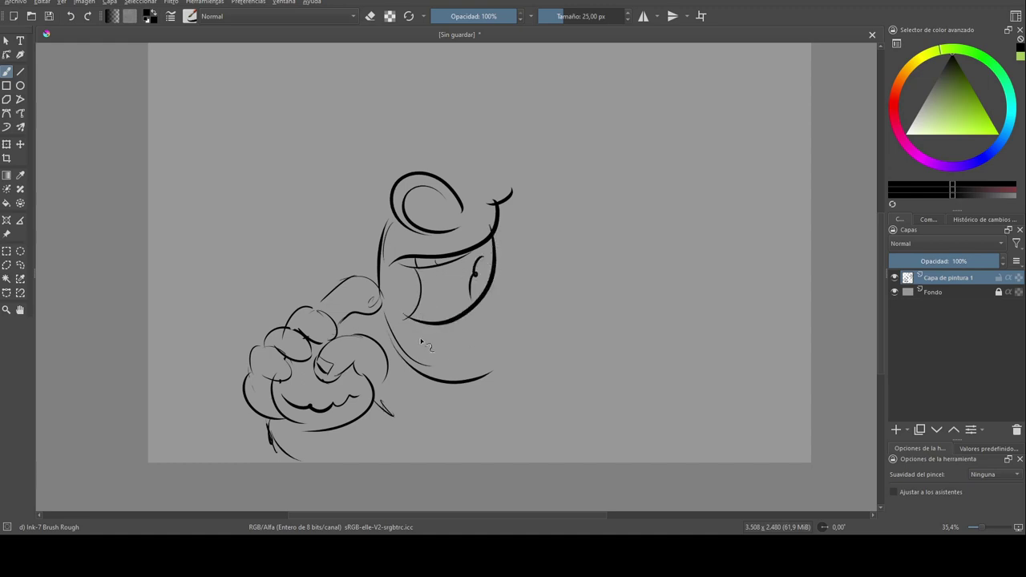
pyautogui.moveTo(451, 360); pyautogui.dragTo(407, 325)
pyautogui.moveTo(517, 174)
pyautogui.mouseDown()
pyautogui.moveTo(551, 282)
pyautogui.moveTo(518, 369)
pyautogui.mouseUp()
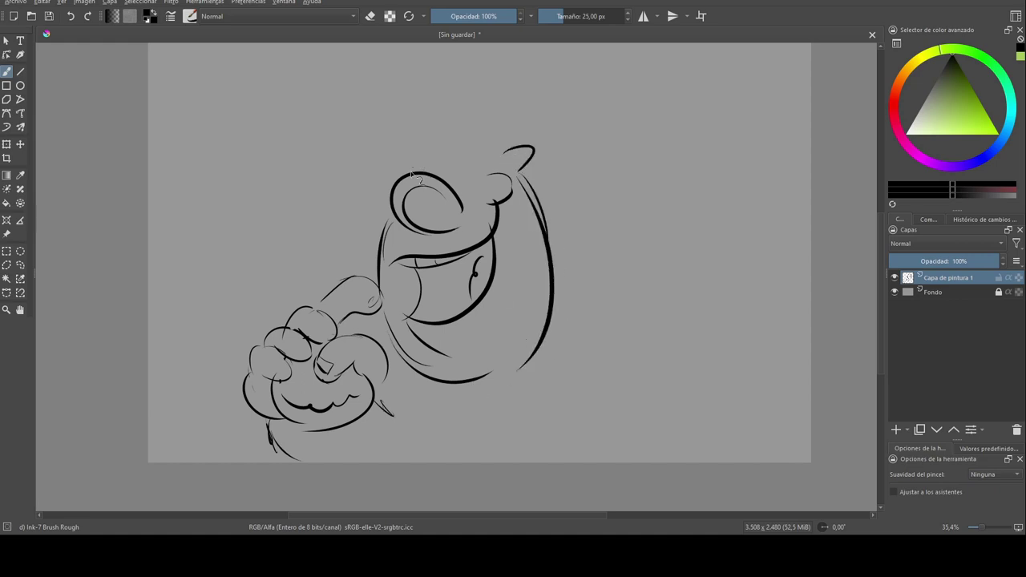
# Draw the tall eye outlines above the nose and add the two eyes with solid pupils
pyautogui.moveTo(433, 124); pyautogui.dragTo(486, 137)
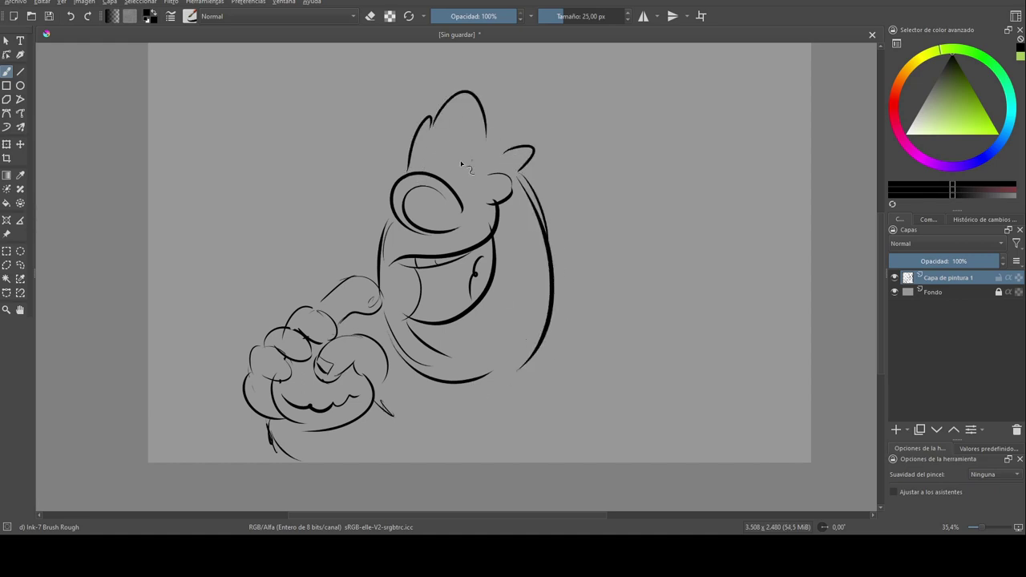
pyautogui.moveTo(416, 167); pyautogui.dragTo(425, 148)
pyautogui.moveTo(454, 153)
pyautogui.mouseDown()
pyautogui.moveTo(421, 159)
pyautogui.moveTo(430, 166)
pyautogui.mouseUp()
pyautogui.moveTo(470, 176)
pyautogui.mouseDown()
pyautogui.moveTo(465, 197)
pyautogui.moveTo(436, 207)
pyautogui.mouseUp()
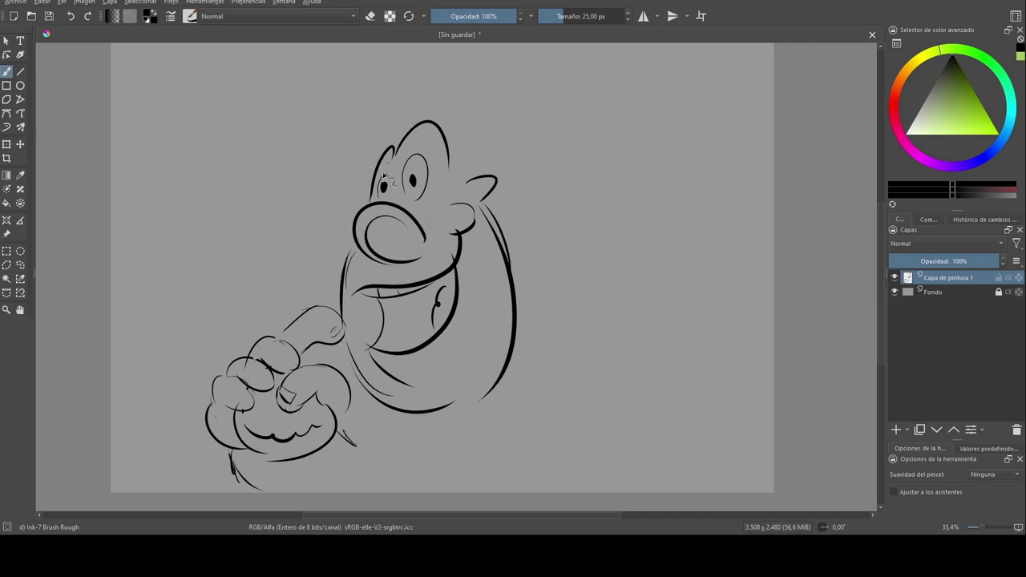
# Sketch the forehead, loose hair strands, back of the head and round ear with its inner folds
pyautogui.moveTo(393, 136)
pyautogui.mouseDown()
pyautogui.moveTo(376, 208)
pyautogui.moveTo(377, 145)
pyautogui.moveTo(372, 178)
pyautogui.mouseUp()
pyautogui.moveTo(396, 138)
pyautogui.mouseDown()
pyautogui.moveTo(430, 102)
pyautogui.moveTo(471, 172)
pyautogui.mouseUp()
pyautogui.moveTo(403, 109)
pyautogui.mouseDown()
pyautogui.moveTo(347, 71)
pyautogui.moveTo(310, 102)
pyautogui.moveTo(402, 107)
pyautogui.mouseUp()
pyautogui.moveTo(337, 154); pyautogui.dragTo(392, 127)
pyautogui.moveTo(410, 109)
pyautogui.mouseDown()
pyautogui.moveTo(428, 88)
pyautogui.moveTo(433, 113)
pyautogui.moveTo(482, 103)
pyautogui.mouseUp()
pyautogui.moveTo(483, 114); pyautogui.dragTo(507, 132)
pyautogui.moveTo(516, 174); pyautogui.dragTo(513, 210)
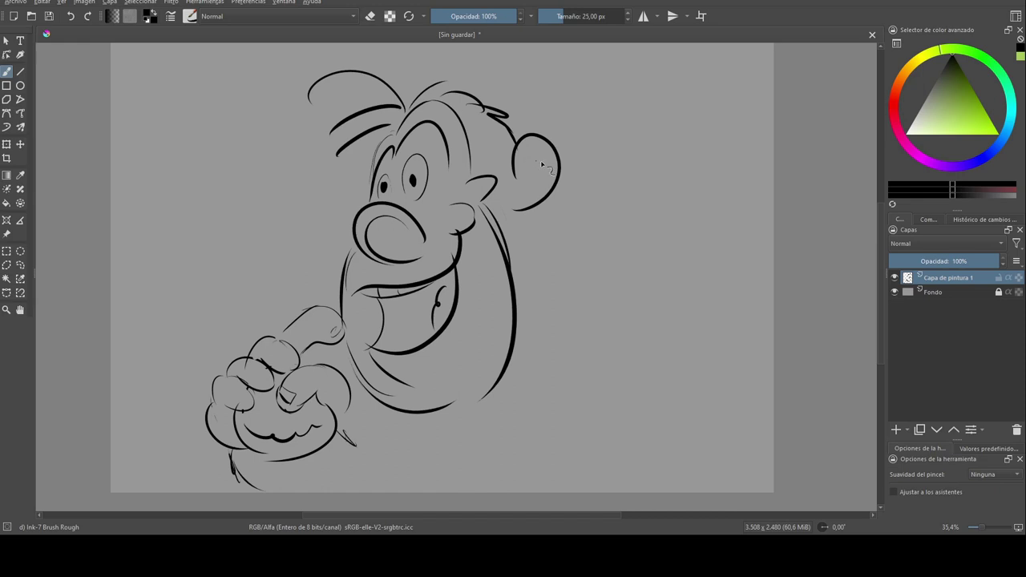
pyautogui.moveTo(542, 154); pyautogui.dragTo(521, 169)
pyautogui.moveTo(530, 168)
pyautogui.mouseDown()
pyautogui.moveTo(536, 188)
pyautogui.moveTo(553, 170)
pyautogui.mouseUp()
# Sketch the upper back, rounded shoulder and arm, and begin the second hand with a raised thumb
pyautogui.moveTo(526, 211); pyautogui.dragTo(577, 325)
pyautogui.moveTo(571, 282)
pyautogui.mouseDown()
pyautogui.moveTo(575, 313)
pyautogui.moveTo(557, 241)
pyautogui.moveTo(603, 202)
pyautogui.moveTo(628, 325)
pyautogui.mouseUp()
pyautogui.moveTo(561, 236); pyautogui.dragTo(508, 314)
pyautogui.moveTo(641, 311); pyautogui.dragTo(639, 323)
pyautogui.moveTo(643, 285); pyautogui.dragTo(603, 357)
pyautogui.moveTo(517, 337)
pyautogui.mouseDown()
pyautogui.moveTo(434, 358)
pyautogui.moveTo(370, 326)
pyautogui.moveTo(318, 320)
pyautogui.moveTo(386, 357)
pyautogui.moveTo(404, 301)
pyautogui.moveTo(463, 358)
pyautogui.mouseUp()
pyautogui.moveTo(398, 359); pyautogui.dragTo(392, 385)
# Scale down the whole character sketch and move it up to the middle of the canvas
pyautogui.scroll(3, 433, 392)
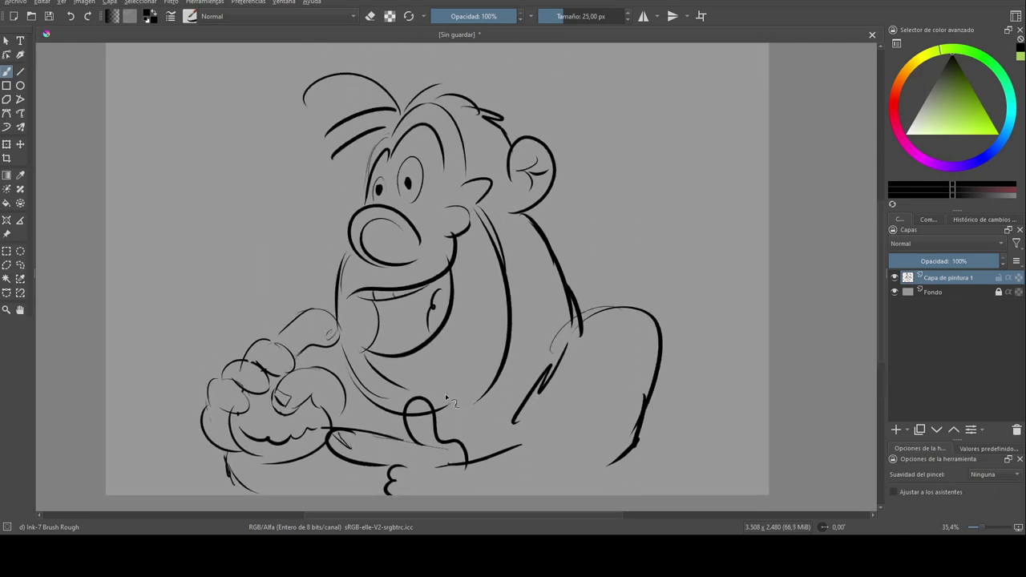
pyautogui.hotkey('ctrl', 't')
pyautogui.moveTo(200, 74); pyautogui.dragTo(369, 244)
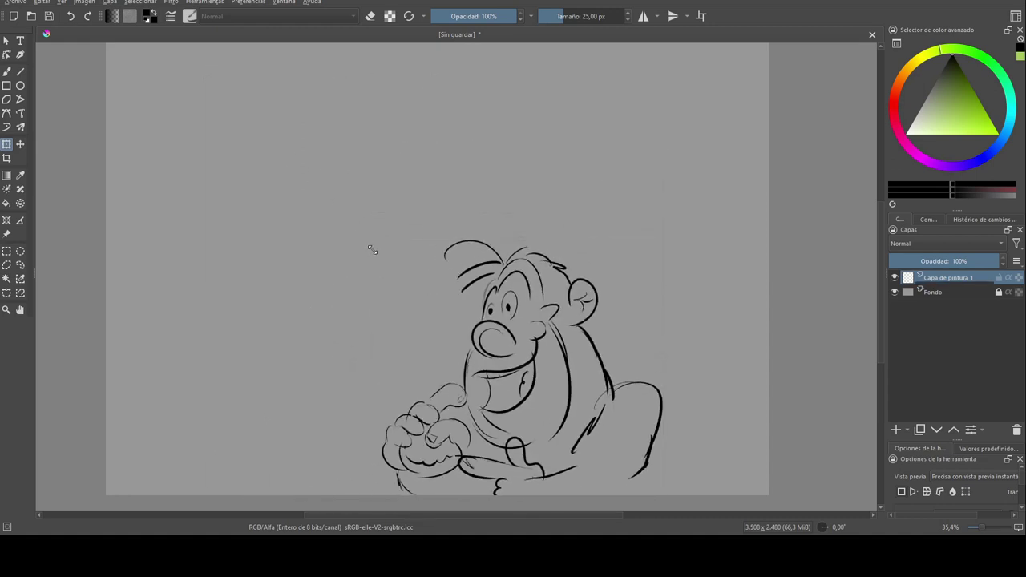
pyautogui.press('Return')
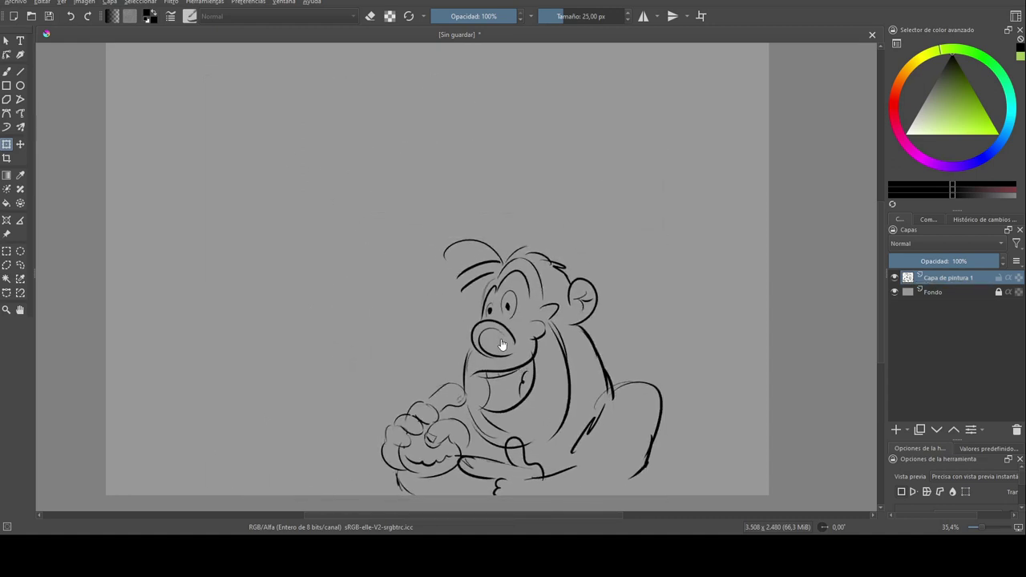
pyautogui.press('t')
pyautogui.moveTo(502, 343)
pyautogui.mouseDown()
pyautogui.moveTo(439, 190)
pyautogui.moveTo(413, 216)
pyautogui.mouseUp()
pyautogui.moveTo(466, 300); pyautogui.dragTo(446, 282)
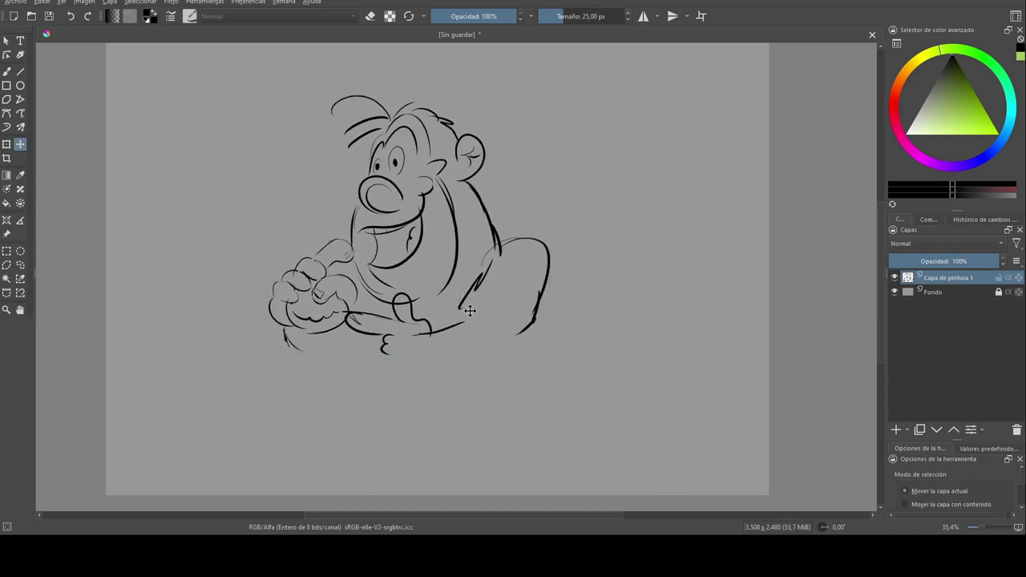
# Complete the thumbs-up hand's fist and draw its forearm up to the elbow
pyautogui.press('b')
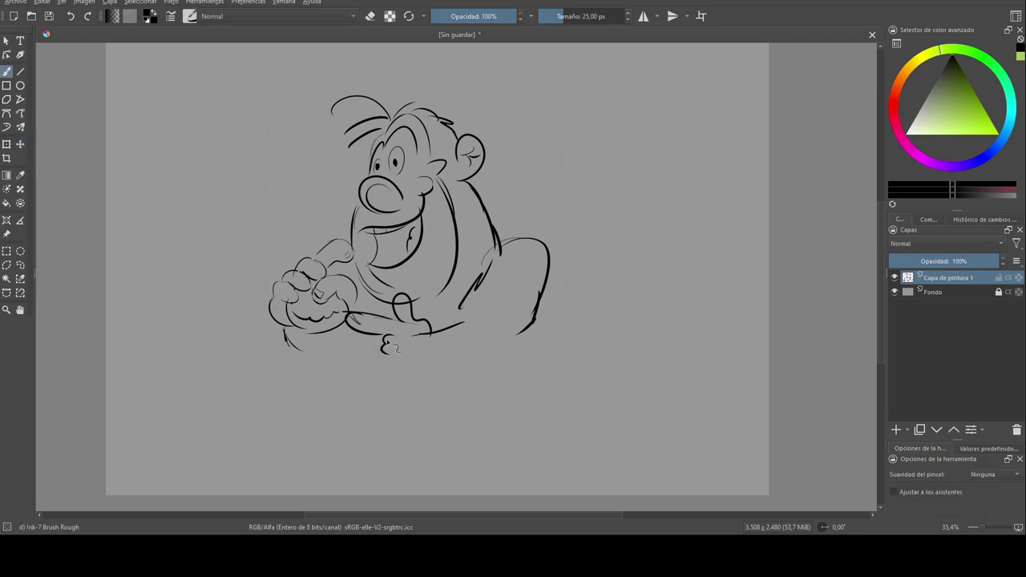
pyautogui.moveTo(384, 356); pyautogui.dragTo(399, 366)
pyautogui.moveTo(384, 365)
pyautogui.mouseDown()
pyautogui.moveTo(403, 375)
pyautogui.moveTo(436, 323)
pyautogui.mouseUp()
pyautogui.moveTo(439, 365)
pyautogui.mouseDown()
pyautogui.moveTo(505, 334)
pyautogui.moveTo(423, 366)
pyautogui.mouseUp()
pyautogui.moveTo(462, 305); pyautogui.dragTo(484, 294)
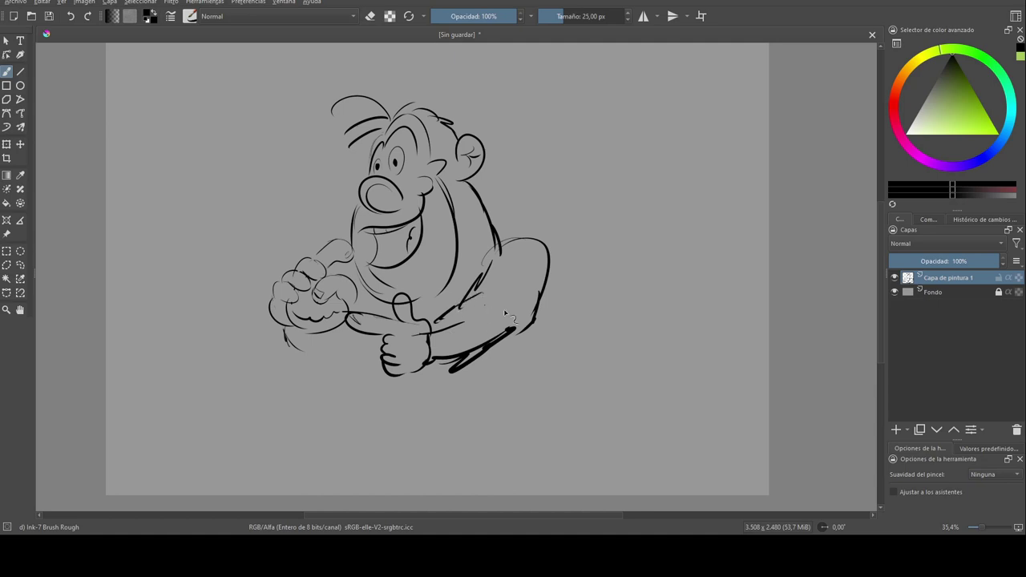
# Draw the underside of the far forearm and outline the large round belly and lower back
pyautogui.moveTo(322, 347); pyautogui.dragTo(362, 353)
pyautogui.moveTo(354, 287); pyautogui.dragTo(369, 302)
pyautogui.moveTo(371, 353)
pyautogui.mouseDown()
pyautogui.moveTo(360, 382)
pyautogui.moveTo(418, 442)
pyautogui.mouseUp()
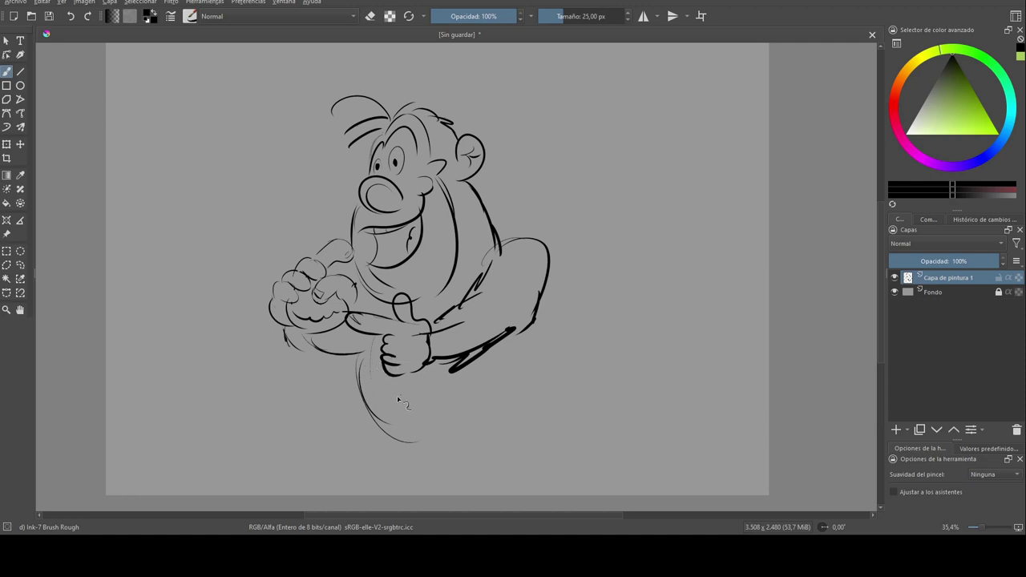
pyautogui.moveTo(367, 353); pyautogui.dragTo(338, 435)
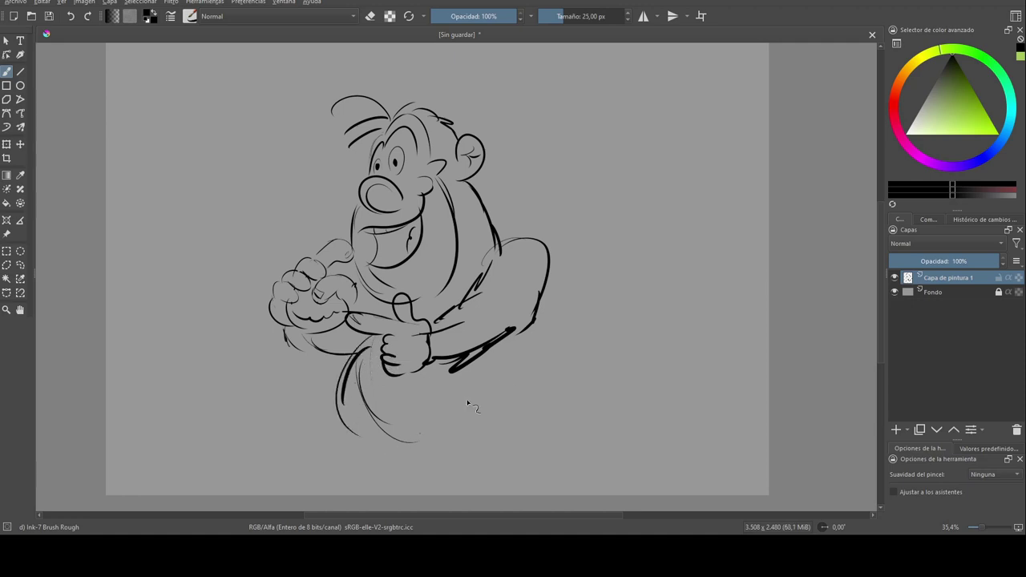
pyautogui.moveTo(520, 335)
pyautogui.mouseDown()
pyautogui.moveTo(535, 384)
pyautogui.moveTo(537, 359)
pyautogui.moveTo(526, 445)
pyautogui.mouseUp()
pyautogui.moveTo(527, 413); pyautogui.dragTo(510, 436)
# Sketch the outstretched leg beneath the belly with long loose strokes
pyautogui.moveTo(358, 429); pyautogui.dragTo(463, 448)
pyautogui.moveTo(475, 439); pyautogui.dragTo(374, 458)
pyautogui.moveTo(429, 439)
pyautogui.mouseDown()
pyautogui.moveTo(336, 452)
pyautogui.moveTo(385, 454)
pyautogui.moveTo(300, 397)
pyautogui.moveTo(317, 490)
pyautogui.mouseUp()
pyautogui.moveTo(311, 481)
pyautogui.mouseDown()
pyautogui.moveTo(335, 462)
pyautogui.moveTo(455, 455)
pyautogui.mouseUp()
pyautogui.moveTo(368, 489); pyautogui.dragTo(513, 450)
pyautogui.moveTo(507, 443); pyautogui.dragTo(518, 438)
# Sketch the two upturned feet, add toes to the near foot and reinforce the leg lines
pyautogui.moveTo(317, 421); pyautogui.dragTo(353, 422)
pyautogui.moveTo(283, 454); pyautogui.dragTo(217, 447)
pyautogui.moveTo(210, 380); pyautogui.dragTo(202, 477)
pyautogui.moveTo(201, 401); pyautogui.dragTo(213, 468)
pyautogui.moveTo(178, 375)
pyautogui.mouseDown()
pyautogui.moveTo(218, 470)
pyautogui.moveTo(250, 457)
pyautogui.moveTo(239, 439)
pyautogui.mouseUp()
pyautogui.moveTo(210, 386)
pyautogui.mouseDown()
pyautogui.moveTo(265, 465)
pyautogui.moveTo(285, 455)
pyautogui.mouseUp()
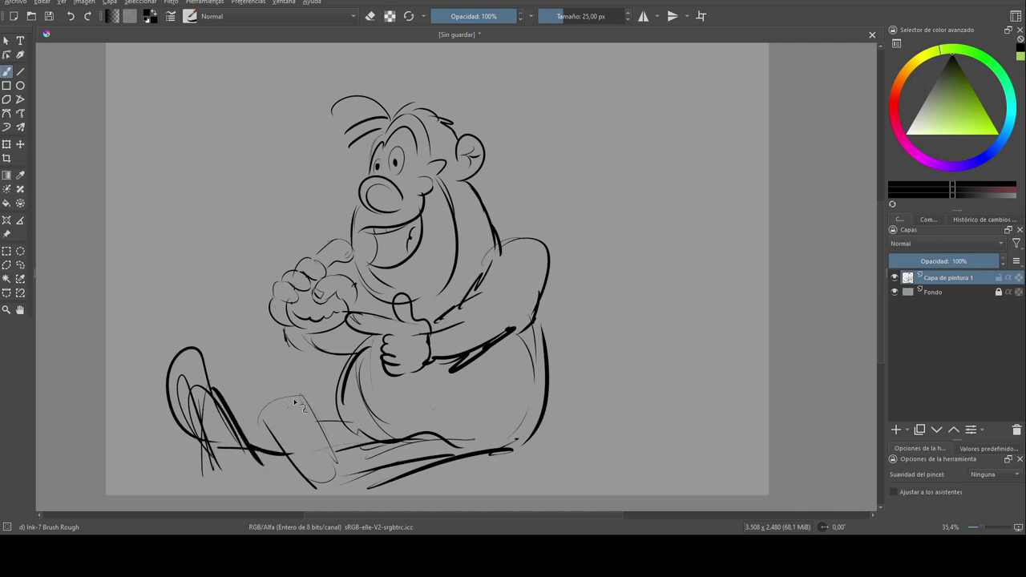
pyautogui.moveTo(299, 389)
pyautogui.mouseDown()
pyautogui.moveTo(274, 433)
pyautogui.moveTo(317, 473)
pyautogui.mouseUp()
pyautogui.moveTo(299, 407); pyautogui.dragTo(331, 489)
pyautogui.moveTo(330, 431)
pyautogui.mouseDown()
pyautogui.moveTo(383, 441)
pyautogui.moveTo(374, 457)
pyautogui.mouseUp()
pyautogui.moveTo(342, 489); pyautogui.dragTo(491, 450)
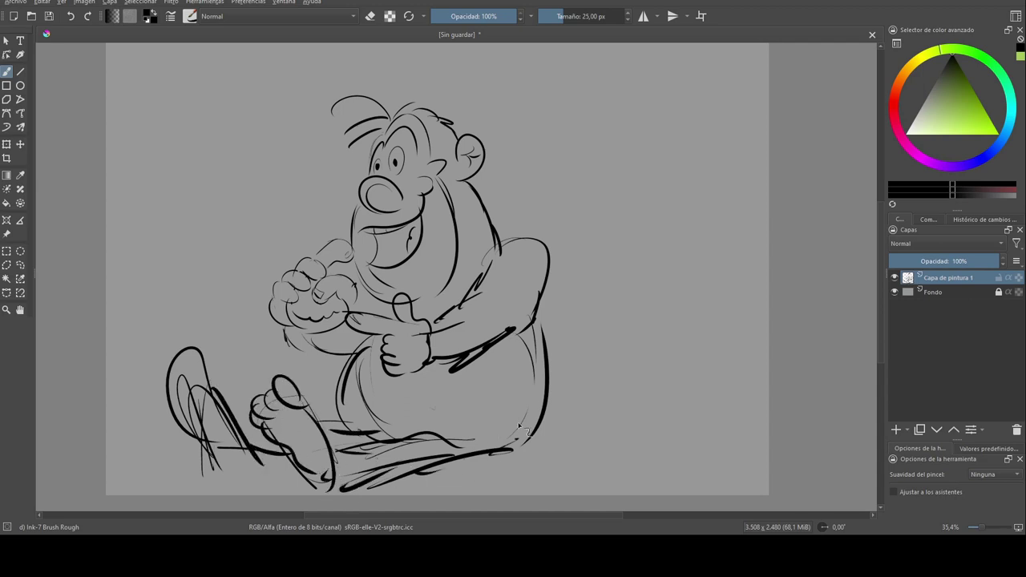
# Scale down the full seated figure and reposition it near the center of the canvas
pyautogui.moveTo(472, 345)
pyautogui.mouseDown()
pyautogui.moveTo(486, 317)
pyautogui.moveTo(467, 344)
pyautogui.moveTo(474, 362)
pyautogui.mouseUp()
pyautogui.hotkey('ctrl', 't')
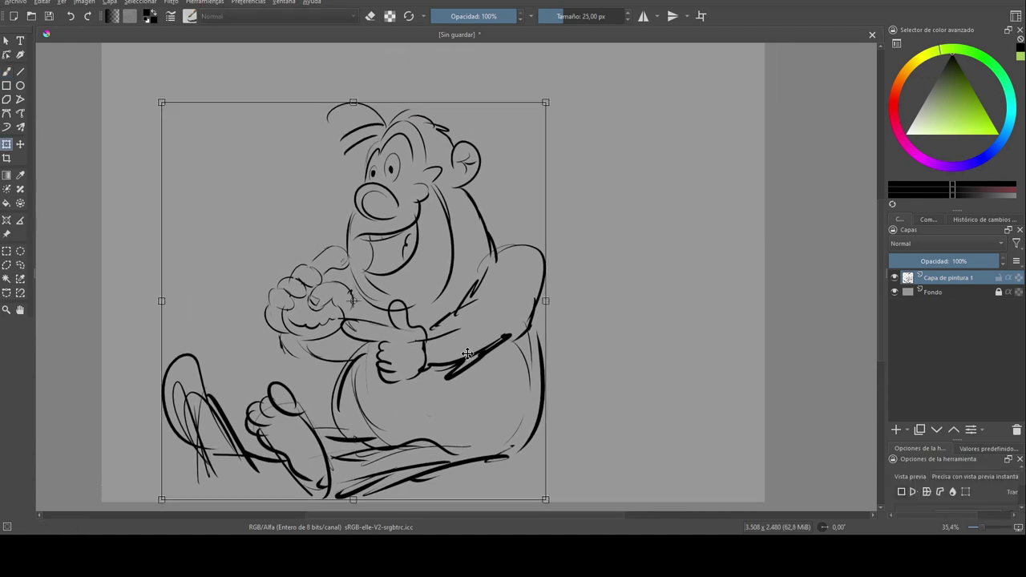
pyautogui.moveTo(162, 106); pyautogui.dragTo(268, 188)
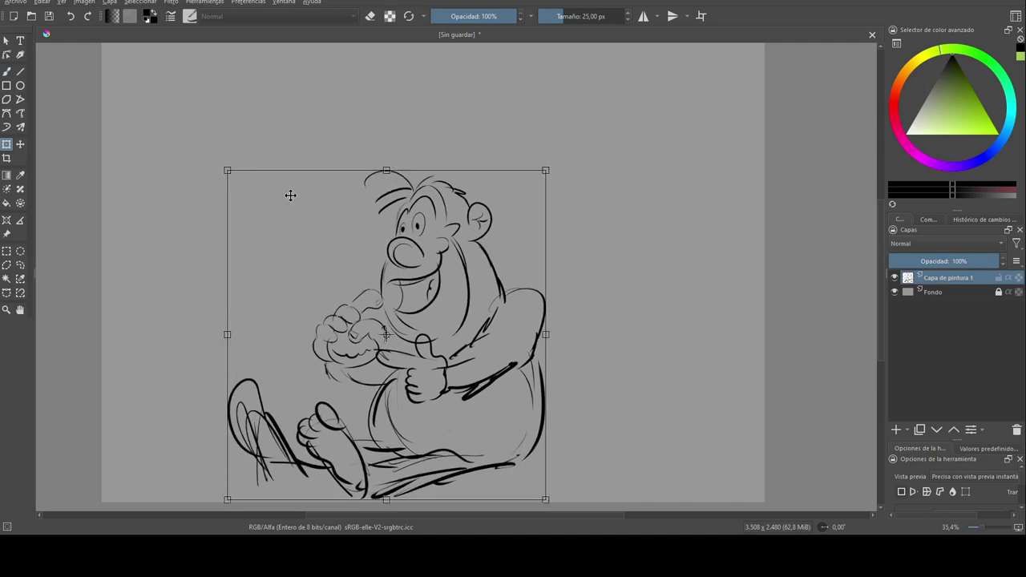
pyautogui.moveTo(421, 255)
pyautogui.mouseDown()
pyautogui.moveTo(517, 214)
pyautogui.moveTo(535, 226)
pyautogui.mouseUp()
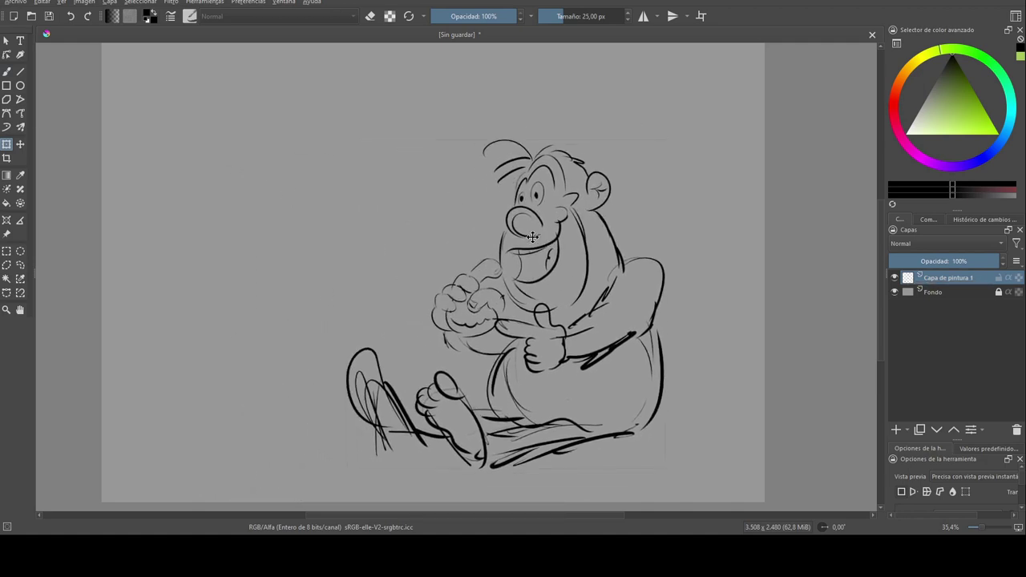
pyautogui.press('Return')
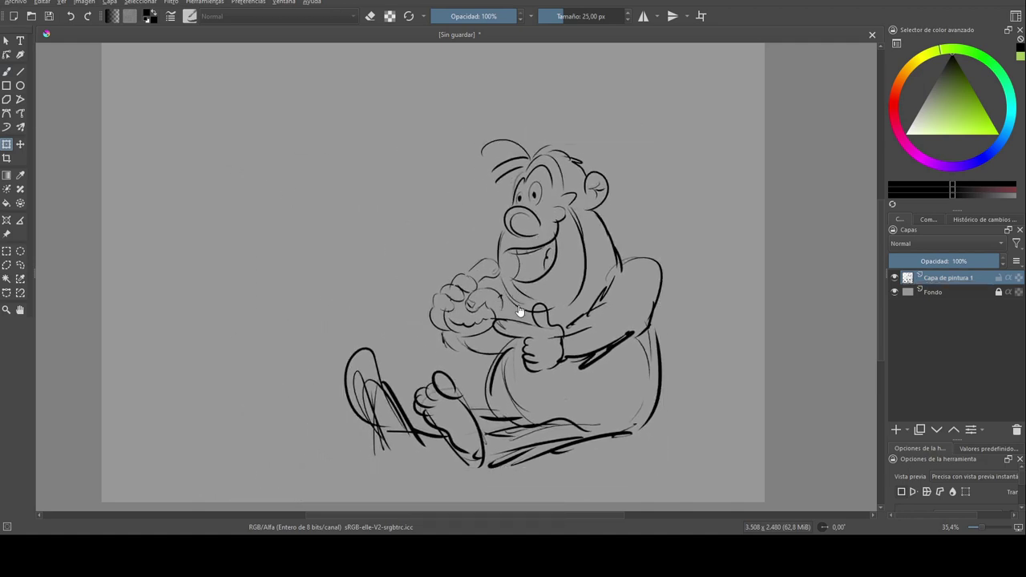
pyautogui.moveTo(512, 297)
pyautogui.mouseDown()
pyautogui.moveTo(443, 267)
pyautogui.moveTo(425, 283)
pyautogui.mouseUp()
pyautogui.press('Return')
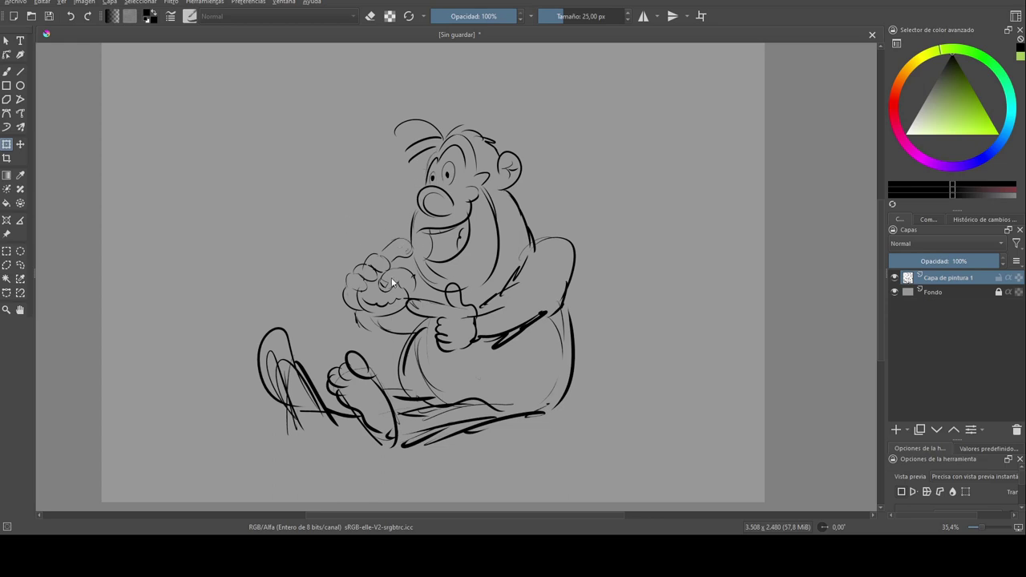
# Hand-letter "TA TANTO" at the upper left of the canvas with the Basic-1 brush at 24 px
pyautogui.press('b')
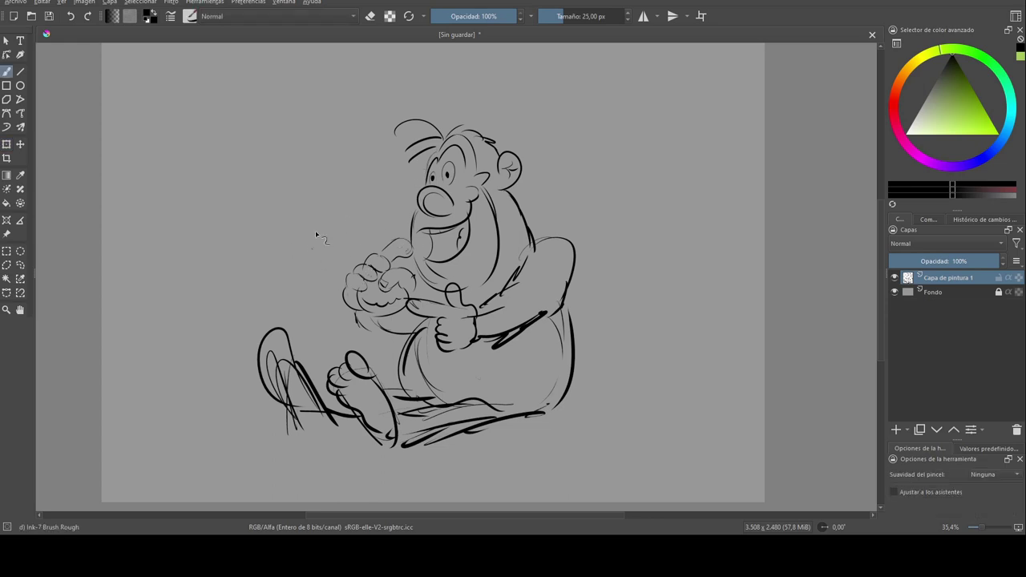
pyautogui.rightClick(325, 249)
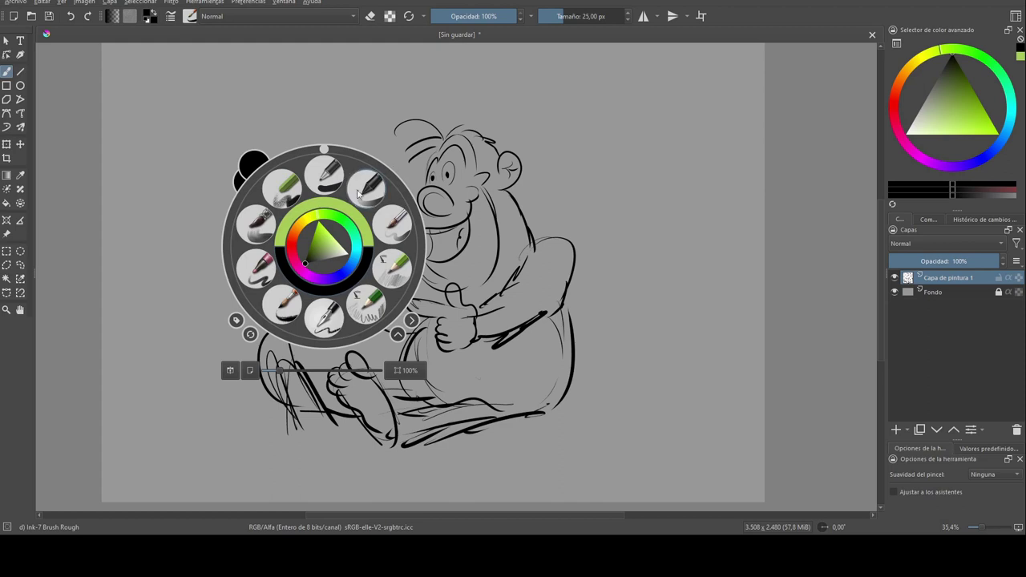
pyautogui.click(333, 184)
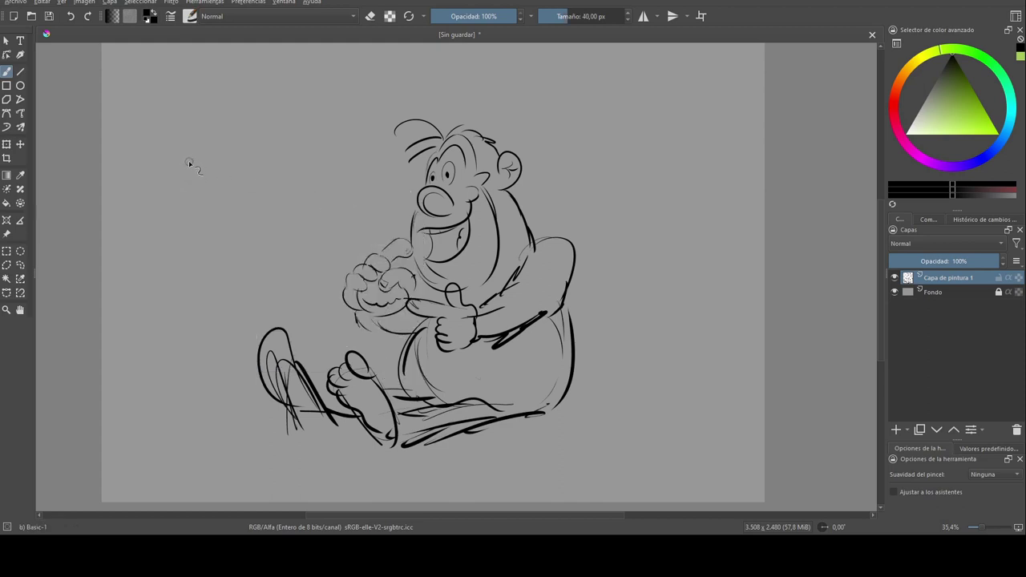
pyautogui.press('[')
pyautogui.press('[')
pyautogui.press('[')
pyautogui.moveTo(169, 133); pyautogui.dragTo(168, 168)
pyautogui.moveTo(191, 129)
pyautogui.mouseDown()
pyautogui.moveTo(180, 167)
pyautogui.moveTo(209, 164)
pyautogui.moveTo(207, 151)
pyautogui.mouseUp()
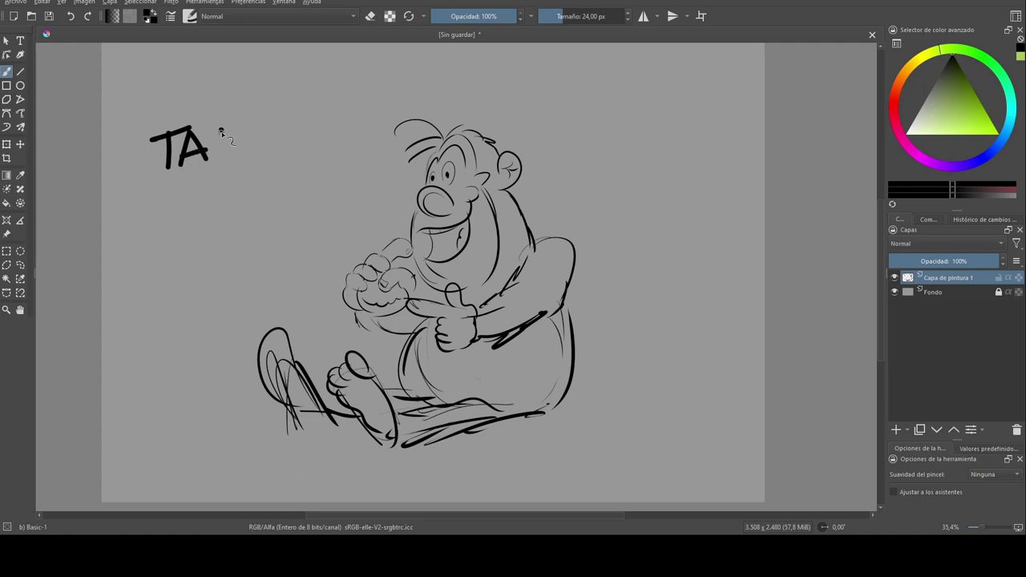
pyautogui.moveTo(227, 127)
pyautogui.mouseDown()
pyautogui.moveTo(225, 159)
pyautogui.moveTo(239, 122)
pyautogui.moveTo(234, 158)
pyautogui.moveTo(255, 150)
pyautogui.mouseUp()
pyautogui.moveTo(238, 149)
pyautogui.mouseDown()
pyautogui.moveTo(288, 152)
pyautogui.moveTo(298, 120)
pyautogui.moveTo(306, 133)
pyautogui.moveTo(321, 121)
pyautogui.mouseUp()
# Letter "MUCHO YIKO" as the second line, redoing the Y after a first attempt
pyautogui.moveTo(122, 210)
pyautogui.mouseDown()
pyautogui.moveTo(130, 182)
pyautogui.moveTo(144, 203)
pyautogui.moveTo(152, 185)
pyautogui.moveTo(159, 210)
pyautogui.mouseUp()
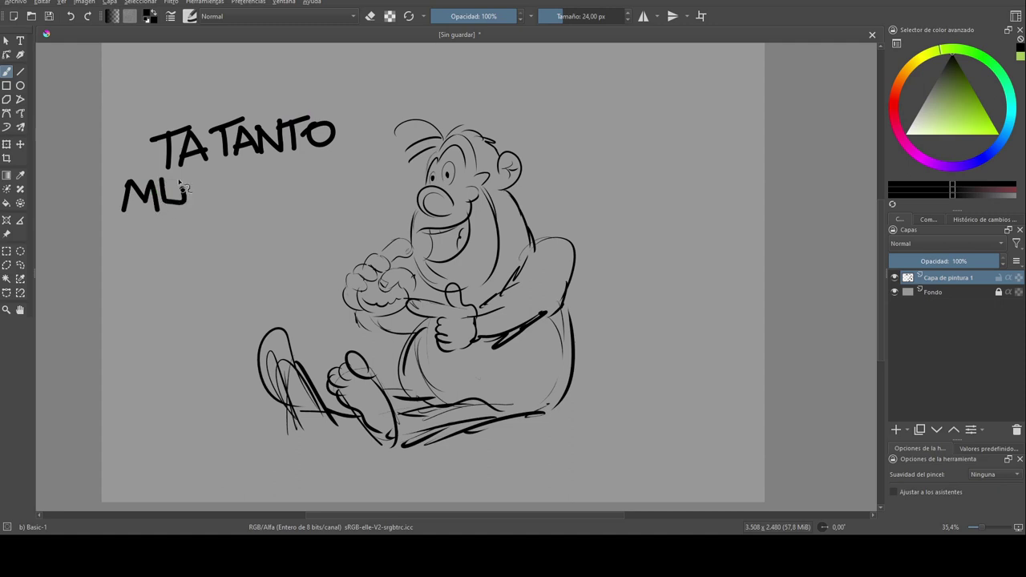
pyautogui.moveTo(209, 178); pyautogui.dragTo(207, 207)
pyautogui.moveTo(221, 173)
pyautogui.mouseDown()
pyautogui.moveTo(218, 201)
pyautogui.moveTo(241, 200)
pyautogui.mouseUp()
pyautogui.moveTo(218, 189)
pyautogui.mouseDown()
pyautogui.moveTo(273, 177)
pyautogui.moveTo(303, 190)
pyautogui.mouseUp()
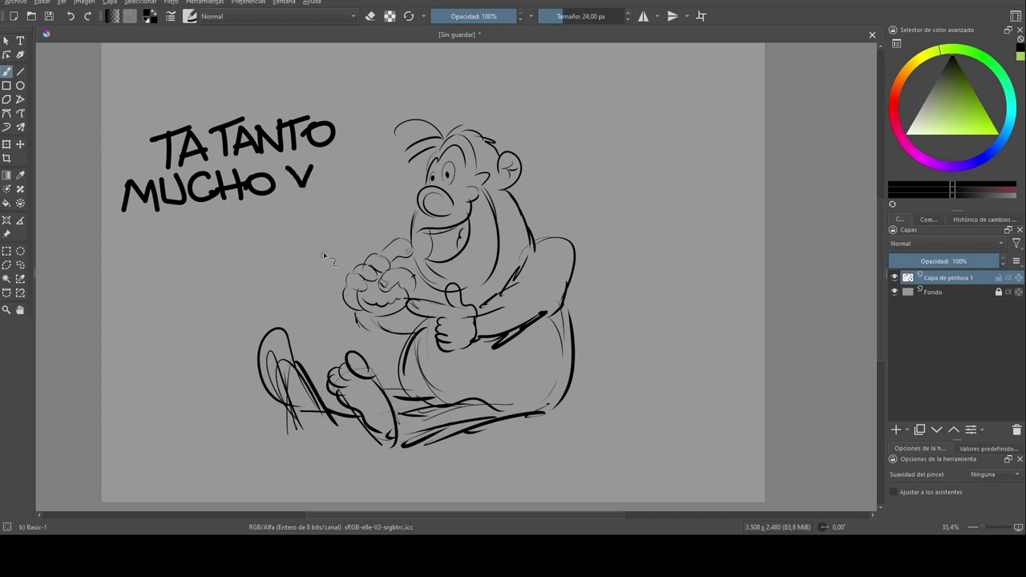
pyautogui.hotkey('ctrl', 'z')
pyautogui.hotkey('ctrl', 'z')
pyautogui.moveTo(292, 164)
pyautogui.mouseDown()
pyautogui.moveTo(305, 204)
pyautogui.moveTo(341, 195)
pyautogui.moveTo(359, 168)
pyautogui.moveTo(364, 196)
pyautogui.moveTo(382, 194)
pyautogui.moveTo(378, 167)
pyautogui.mouseUp()
pyautogui.click(324, 164)
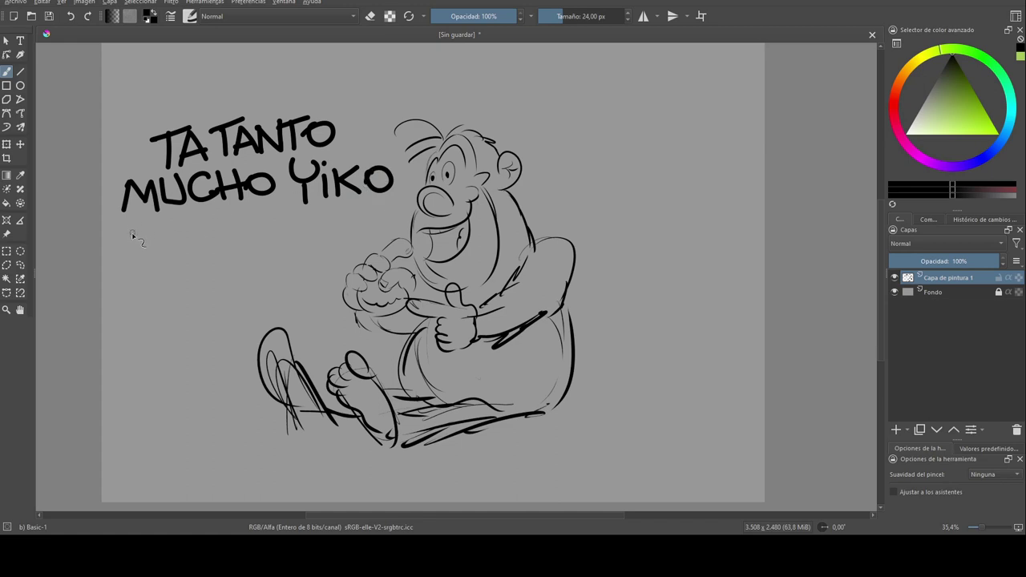
# Letter "EL PANSITO" as the third line of the text
pyautogui.moveTo(125, 231)
pyautogui.mouseDown()
pyautogui.moveTo(149, 256)
pyautogui.moveTo(152, 227)
pyautogui.moveTo(183, 255)
pyautogui.moveTo(194, 257)
pyautogui.moveTo(197, 240)
pyautogui.moveTo(239, 253)
pyautogui.mouseUp()
pyautogui.moveTo(211, 243)
pyautogui.mouseDown()
pyautogui.moveTo(265, 253)
pyautogui.moveTo(260, 210)
pyautogui.moveTo(298, 241)
pyautogui.moveTo(334, 210)
pyautogui.moveTo(346, 212)
pyautogui.mouseUp()
pyautogui.click(293, 213)
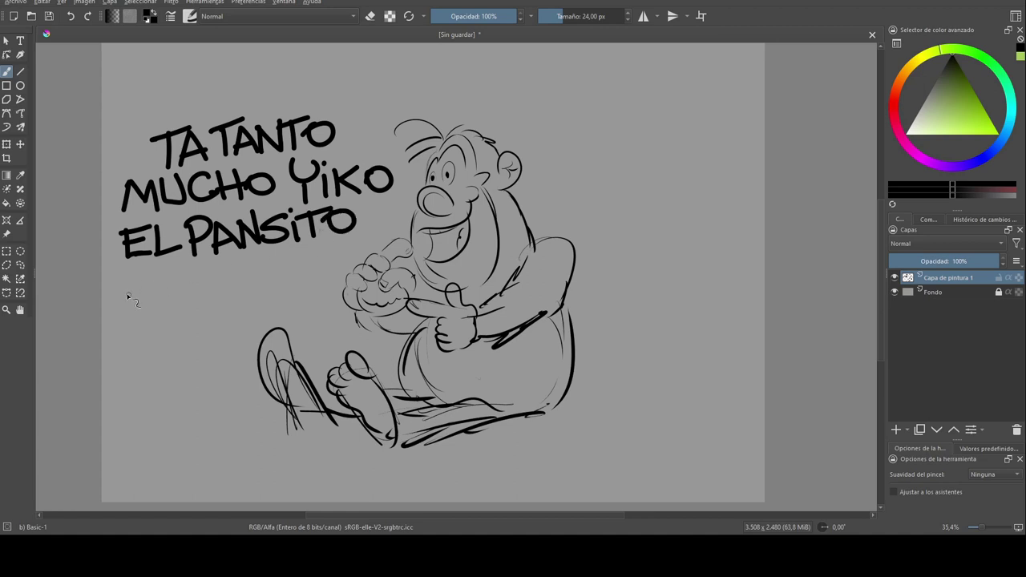
# Letter "MASAU" and "MAMPATÚ" as the last two lines of the text
pyautogui.moveTo(120, 282)
pyautogui.mouseDown()
pyautogui.moveTo(119, 314)
pyautogui.moveTo(133, 298)
pyautogui.moveTo(150, 311)
pyautogui.moveTo(176, 308)
pyautogui.moveTo(170, 298)
pyautogui.moveTo(225, 297)
pyautogui.moveTo(253, 269)
pyautogui.mouseUp()
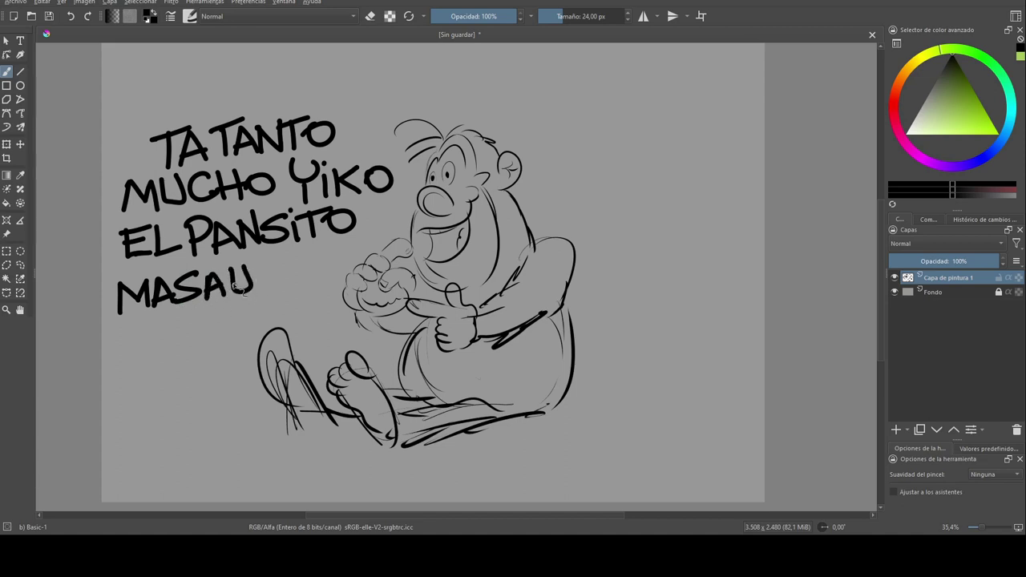
pyautogui.moveTo(119, 354)
pyautogui.mouseDown()
pyautogui.moveTo(122, 330)
pyautogui.moveTo(157, 341)
pyautogui.moveTo(155, 328)
pyautogui.moveTo(172, 343)
pyautogui.moveTo(184, 330)
pyautogui.moveTo(184, 346)
pyautogui.moveTo(189, 331)
pyautogui.moveTo(213, 344)
pyautogui.mouseUp()
pyautogui.moveTo(202, 315)
pyautogui.mouseDown()
pyautogui.moveTo(224, 322)
pyautogui.moveTo(213, 331)
pyautogui.moveTo(245, 335)
pyautogui.mouseUp()
pyautogui.moveTo(231, 326)
pyautogui.mouseDown()
pyautogui.moveTo(258, 314)
pyautogui.moveTo(265, 327)
pyautogui.moveTo(271, 300)
pyautogui.mouseUp()
pyautogui.moveTo(277, 302)
pyautogui.mouseDown()
pyautogui.moveTo(285, 321)
pyautogui.moveTo(298, 298)
pyautogui.moveTo(290, 281)
pyautogui.mouseUp()
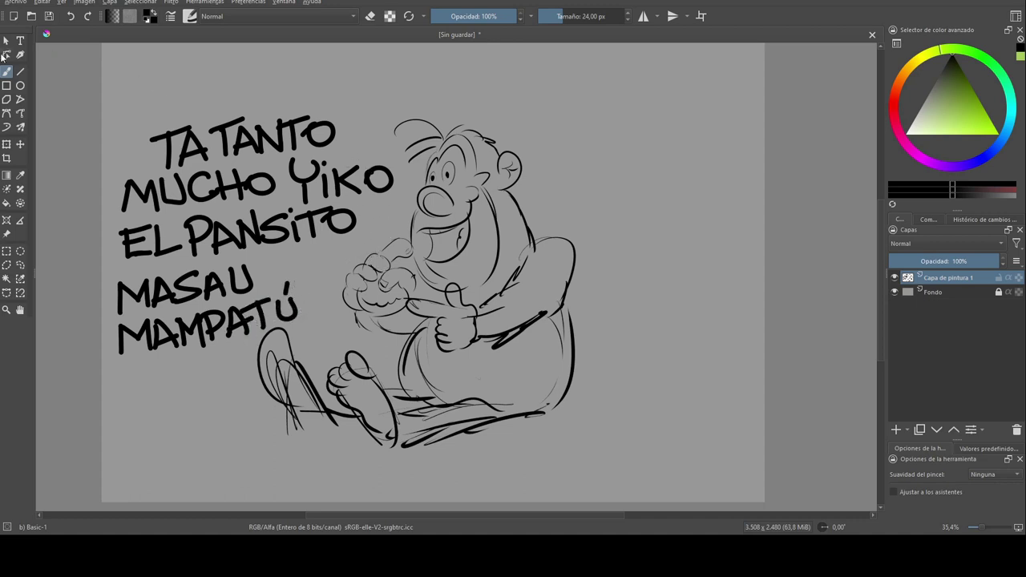
# Select the hand-lettered text with a freeform outline, scale it down closer to the character and clear the selection
pyautogui.click(6, 294)
pyautogui.click(134, 117)
pyautogui.click(290, 80)
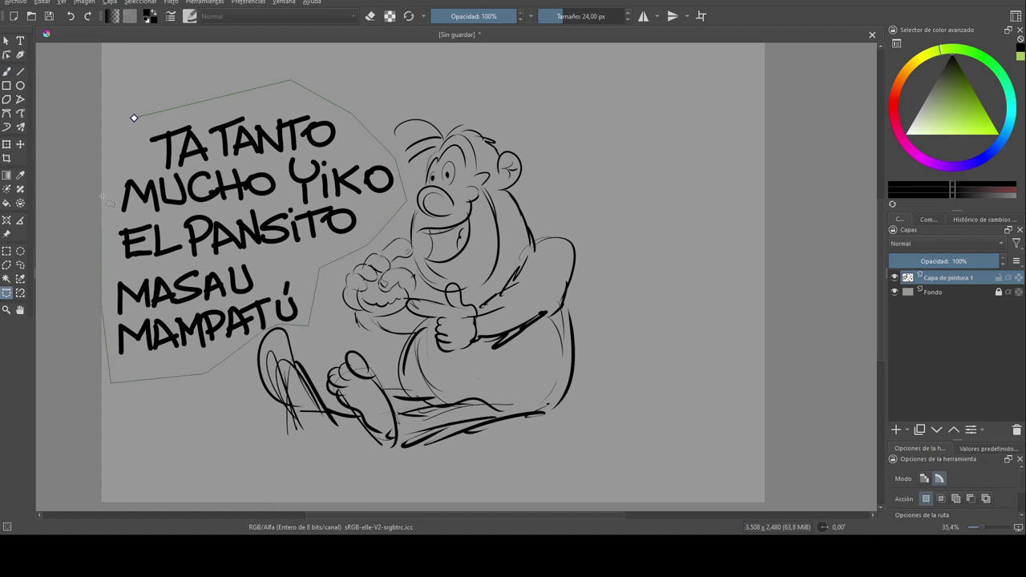
pyautogui.click(134, 118)
pyautogui.hotkey('ctrl', 't')
pyautogui.moveTo(101, 82); pyautogui.dragTo(285, 180)
pyautogui.press('Return')
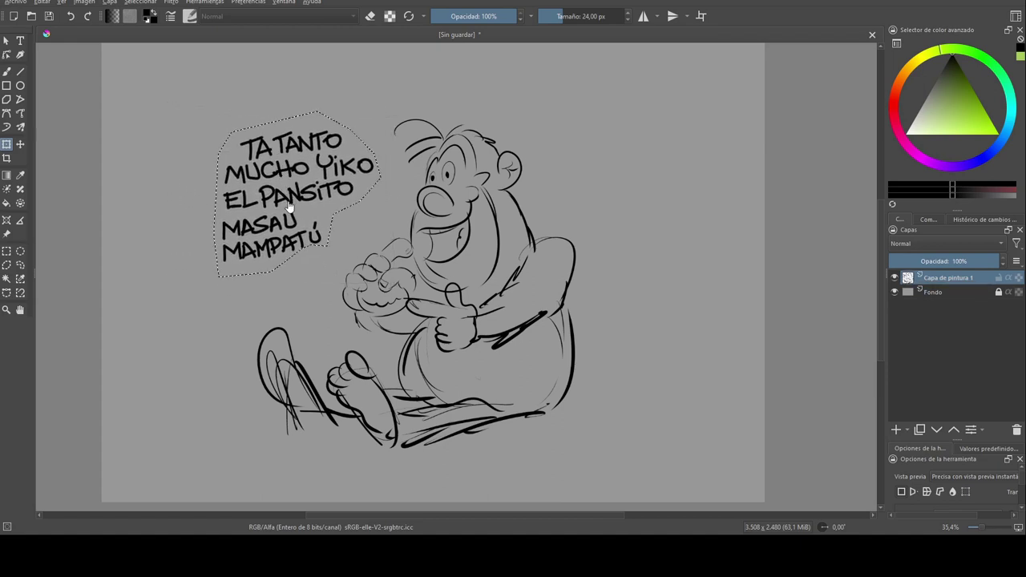
pyautogui.hotkey('ctrl', 'shift', 'a')
# Draw a rounded speech balloon around the text with the Ink-7 Brush Rough brush and add a curved tail toward the character
pyautogui.press('b')
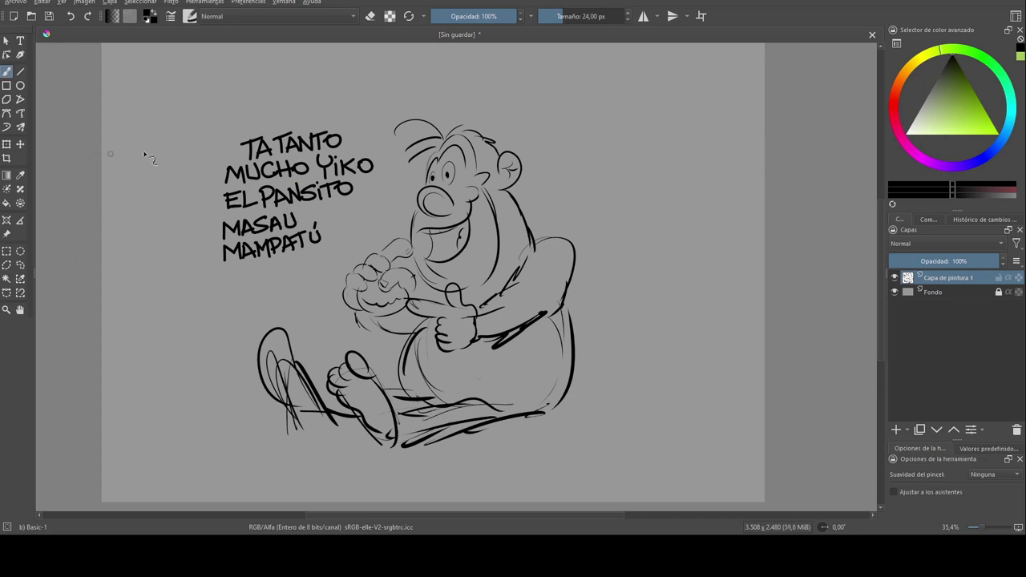
pyautogui.rightClick(213, 175)
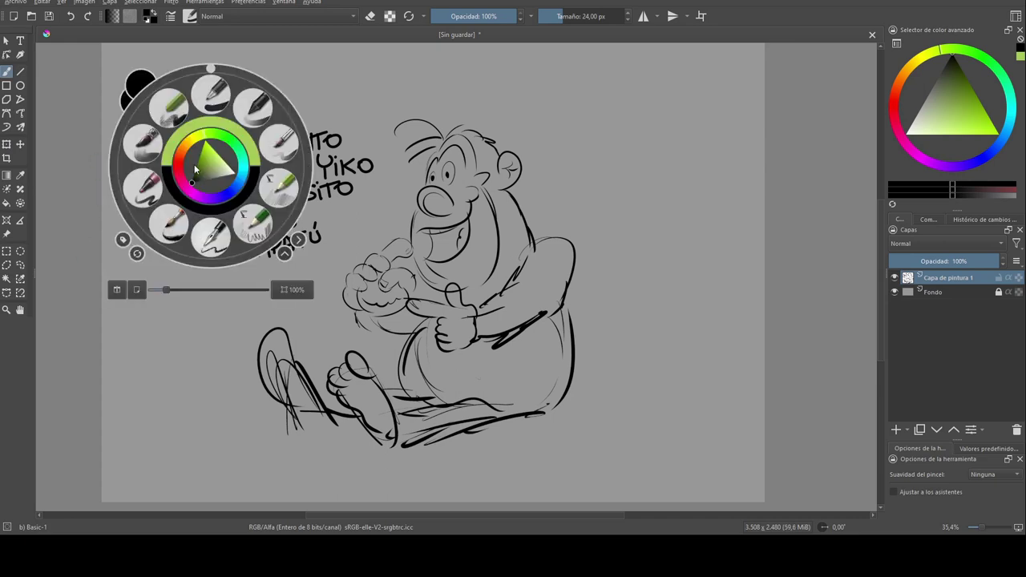
pyautogui.click(171, 231)
pyautogui.moveTo(271, 108); pyautogui.dragTo(279, 282)
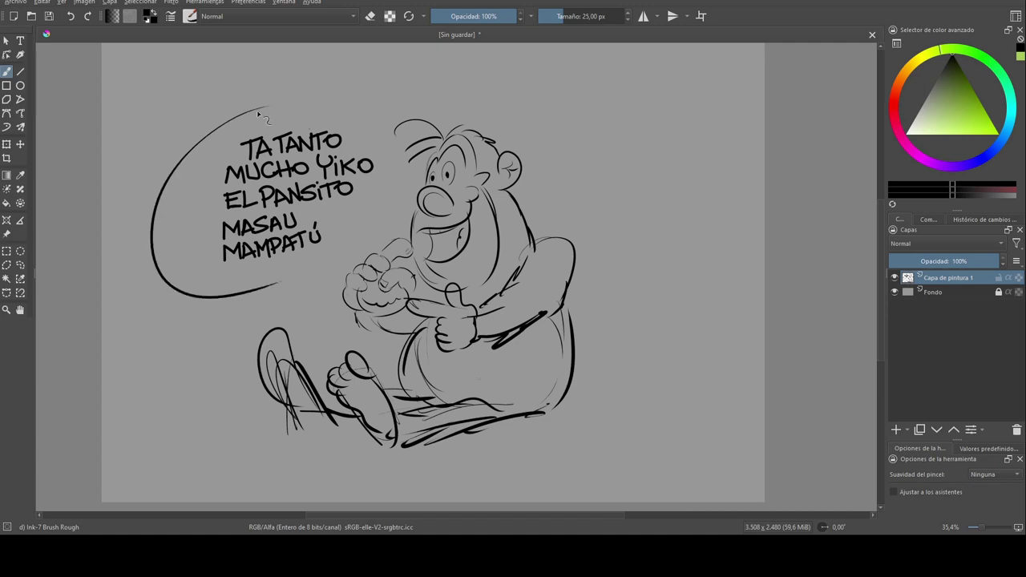
pyautogui.moveTo(278, 102); pyautogui.dragTo(377, 191)
pyautogui.hotkey('ctrl', 'z')
pyautogui.moveTo(251, 114); pyautogui.dragTo(337, 258)
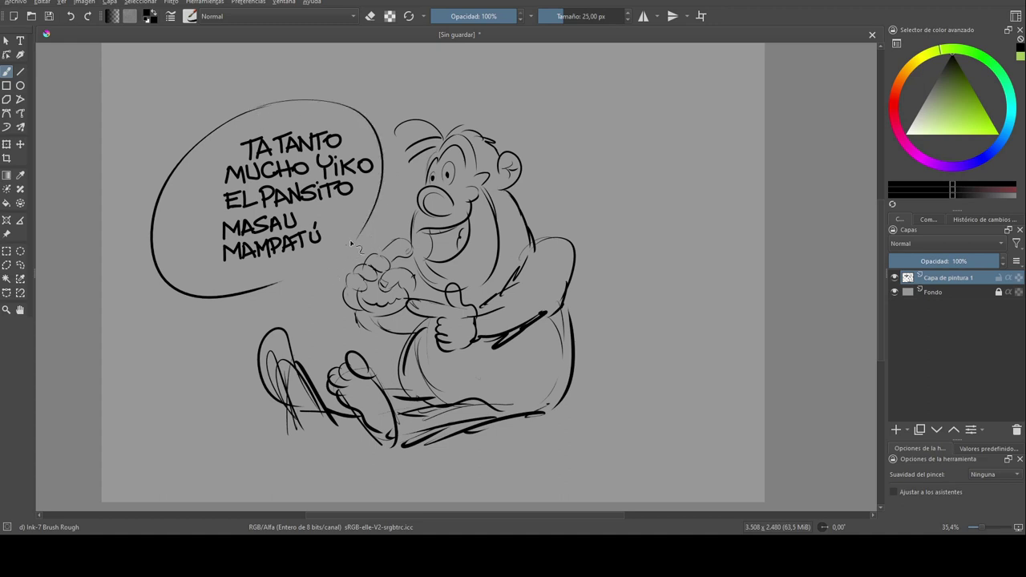
pyautogui.moveTo(357, 239)
pyautogui.mouseDown()
pyautogui.moveTo(291, 292)
pyautogui.moveTo(281, 285)
pyautogui.moveTo(298, 315)
pyautogui.moveTo(319, 301)
pyautogui.moveTo(306, 284)
pyautogui.moveTo(337, 320)
pyautogui.mouseUp()
pyautogui.moveTo(302, 284); pyautogui.dragTo(347, 328)
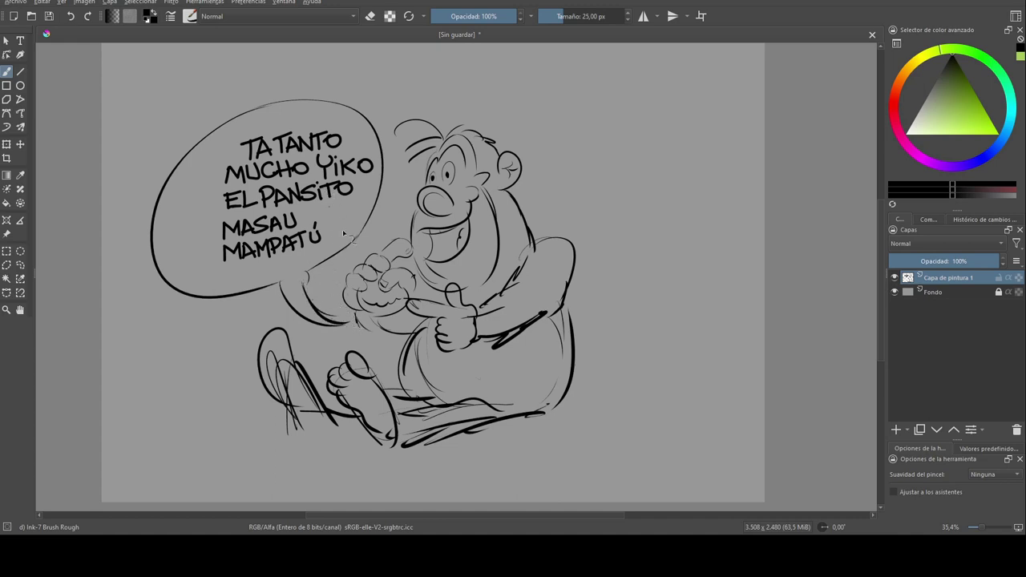
# Reinforce the underside of the far forearm and the leg lines, and add toes to the far foot
pyautogui.moveTo(417, 304)
pyautogui.mouseDown()
pyautogui.moveTo(384, 274)
pyautogui.moveTo(388, 285)
pyautogui.moveTo(413, 272)
pyautogui.mouseUp()
pyautogui.moveTo(350, 288); pyautogui.dragTo(381, 299)
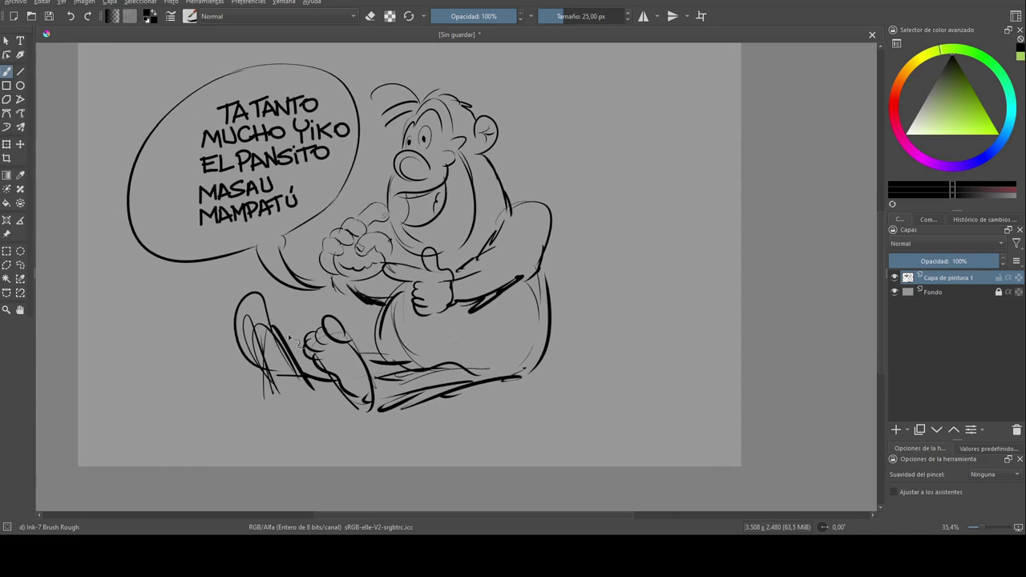
pyautogui.moveTo(243, 292)
pyautogui.mouseDown()
pyautogui.moveTo(272, 323)
pyautogui.moveTo(233, 312)
pyautogui.moveTo(226, 323)
pyautogui.moveTo(246, 325)
pyautogui.mouseUp()
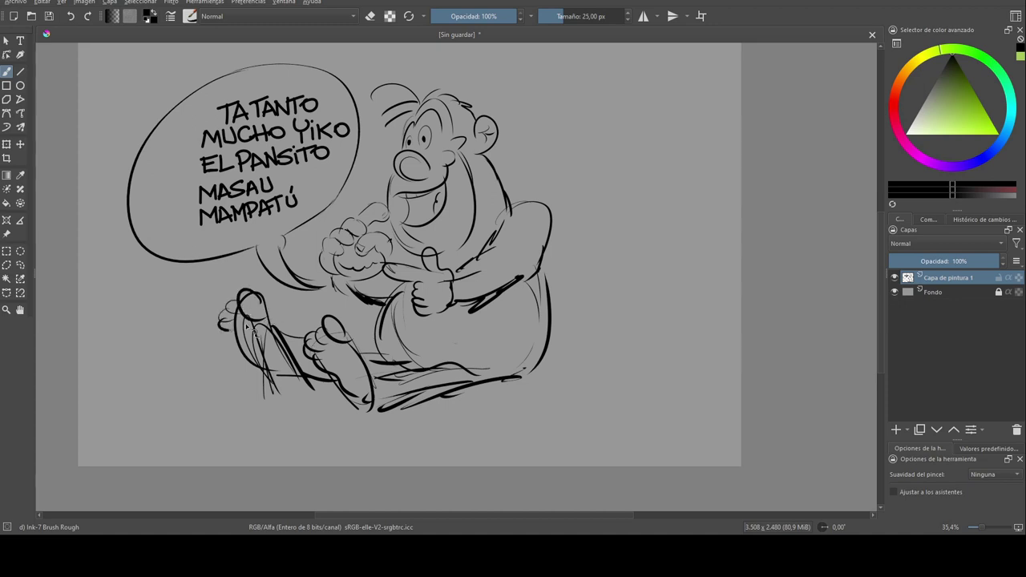
pyautogui.moveTo(262, 359)
pyautogui.mouseDown()
pyautogui.moveTo(282, 381)
pyautogui.moveTo(267, 320)
pyautogui.moveTo(286, 360)
pyautogui.moveTo(349, 365)
pyautogui.mouseUp()
pyautogui.moveTo(336, 319)
pyautogui.mouseDown()
pyautogui.moveTo(325, 347)
pyautogui.moveTo(307, 352)
pyautogui.moveTo(377, 409)
pyautogui.mouseUp()
pyautogui.moveTo(368, 369)
pyautogui.mouseDown()
pyautogui.moveTo(378, 399)
pyautogui.moveTo(404, 355)
pyautogui.mouseUp()
pyautogui.moveTo(386, 400)
pyautogui.mouseDown()
pyautogui.moveTo(471, 370)
pyautogui.moveTo(542, 365)
pyautogui.moveTo(548, 309)
pyautogui.mouseUp()
# Strengthen the lower back, shoulder and near upper arm with darker strokes
pyautogui.moveTo(549, 352); pyautogui.dragTo(542, 285)
pyautogui.moveTo(518, 198); pyautogui.dragTo(498, 217)
pyautogui.moveTo(536, 244); pyautogui.dragTo(538, 271)
pyautogui.moveTo(495, 211); pyautogui.dragTo(473, 251)
pyautogui.moveTo(486, 247); pyautogui.dragTo(452, 274)
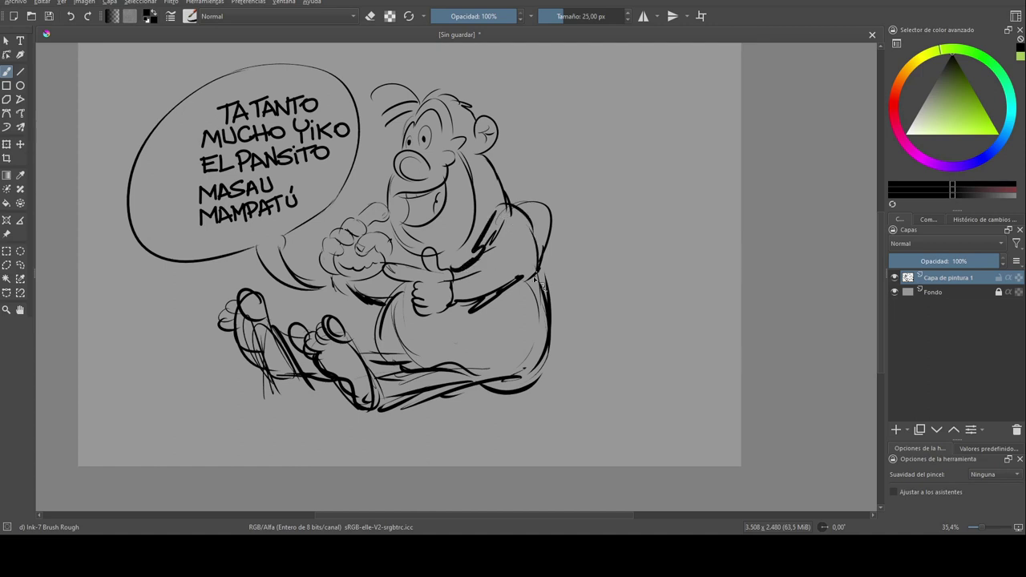
pyautogui.moveTo(538, 270); pyautogui.dragTo(510, 283)
pyautogui.moveTo(453, 238); pyautogui.dragTo(490, 267)
# Add a paint layer directly above the background and fill it with light grey
pyautogui.click(918, 294)
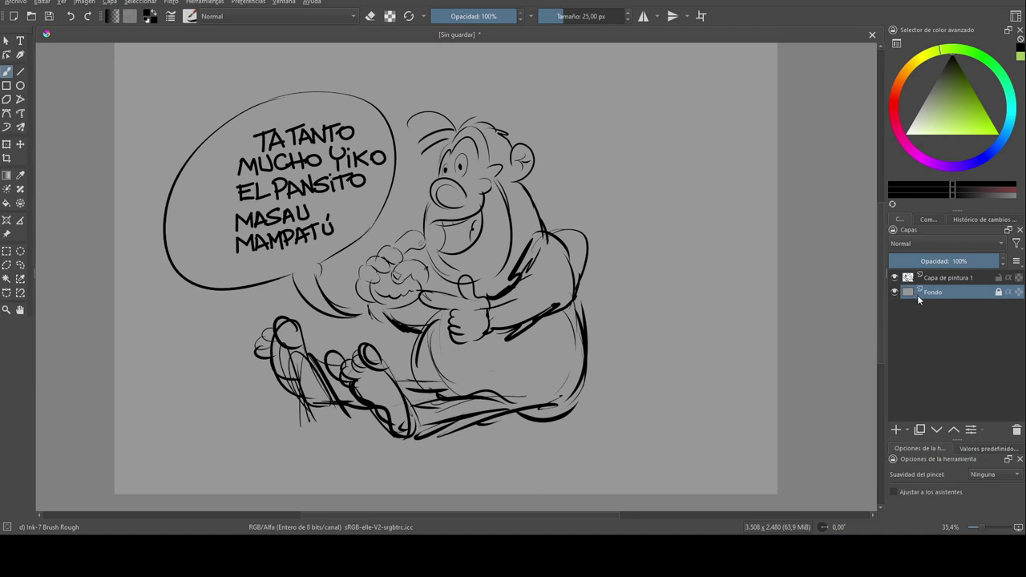
pyautogui.click(897, 430)
pyautogui.click(6, 203)
pyautogui.click(909, 127)
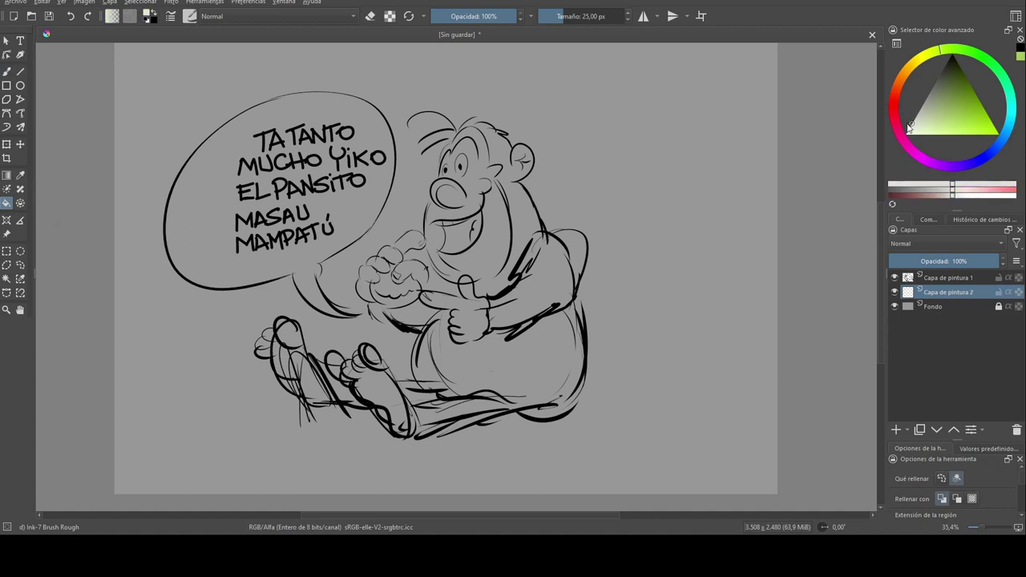
pyautogui.click(694, 286)
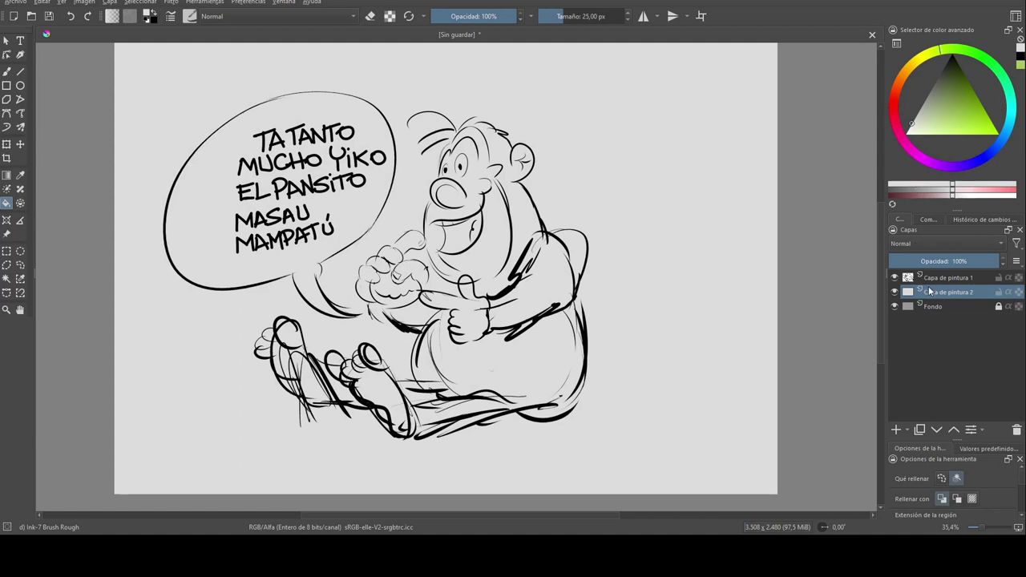
# Lower the light grey fill layer to 62% opacity and the sketch layer to 15%
pyautogui.moveTo(995, 257); pyautogui.dragTo(970, 265)
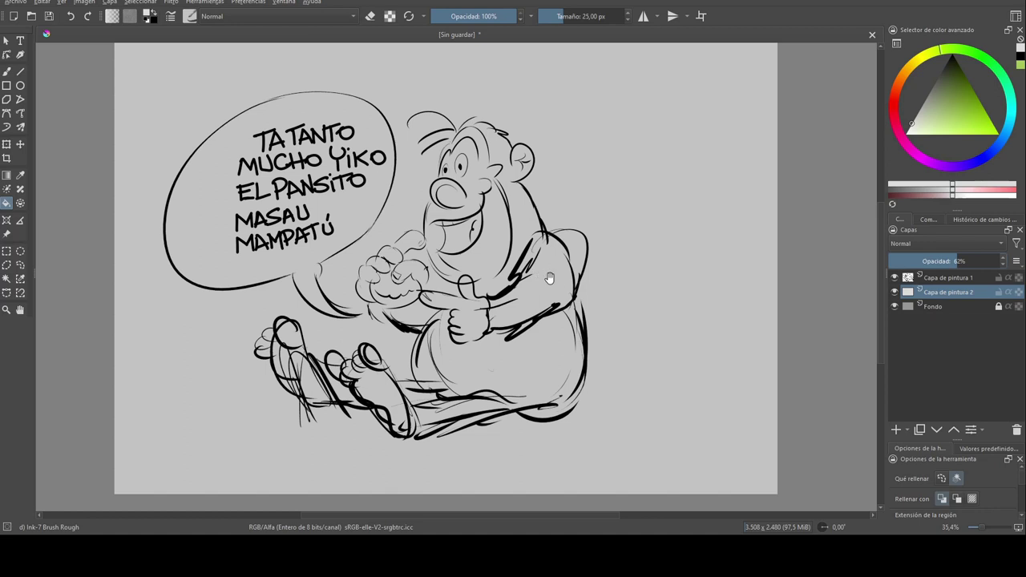
pyautogui.click(954, 280)
pyautogui.moveTo(982, 261)
pyautogui.mouseDown()
pyautogui.moveTo(917, 265)
pyautogui.moveTo(928, 263)
pyautogui.mouseUp()
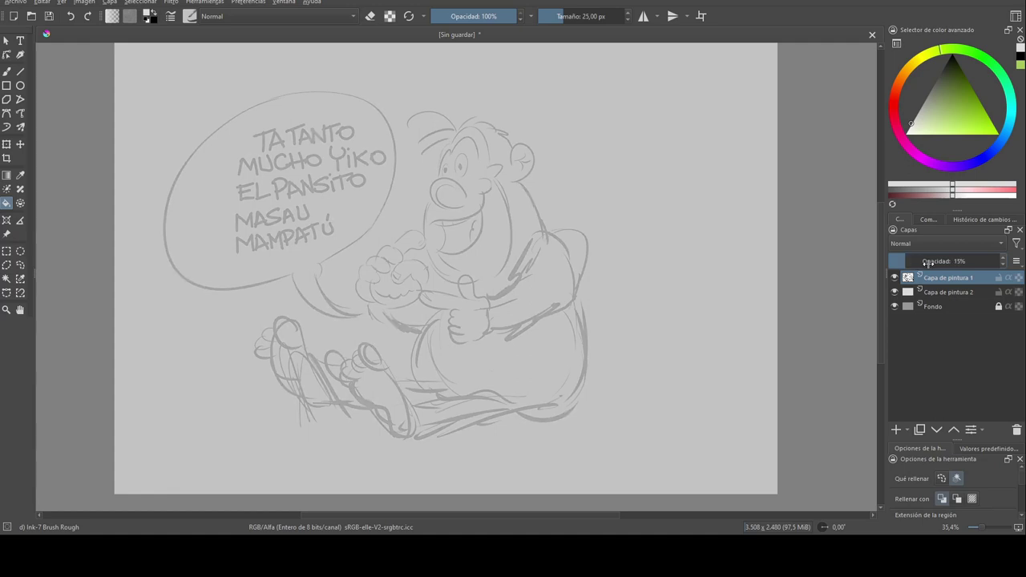
# Add a paint layer above the sketch and set up the SK-07 4B Pencil TILT brush with black
pyautogui.click(895, 430)
pyautogui.moveTo(503, 271)
pyautogui.mouseDown()
pyautogui.moveTo(539, 343)
pyautogui.moveTo(535, 295)
pyautogui.mouseUp()
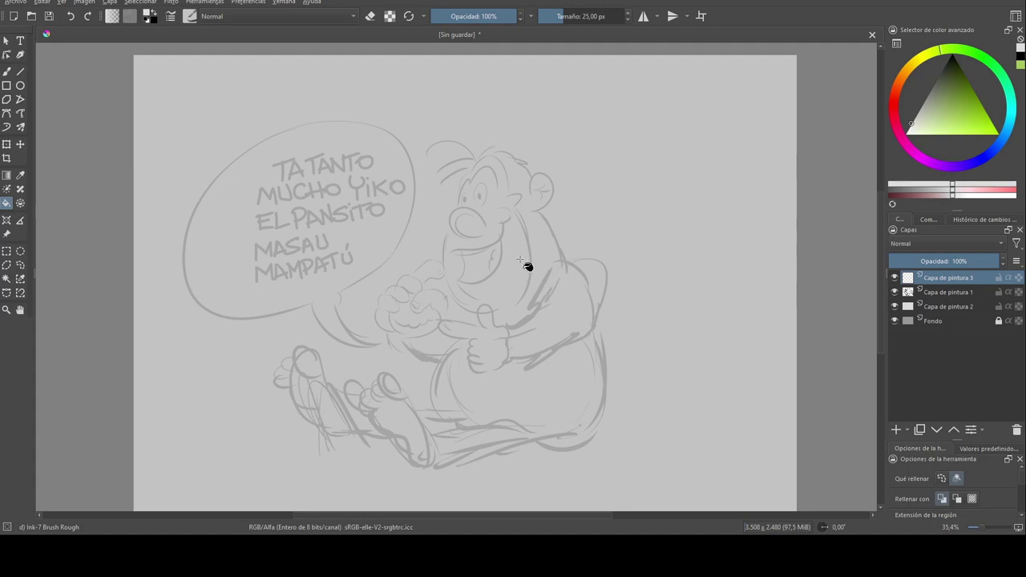
pyautogui.press('b')
pyautogui.rightClick(527, 257)
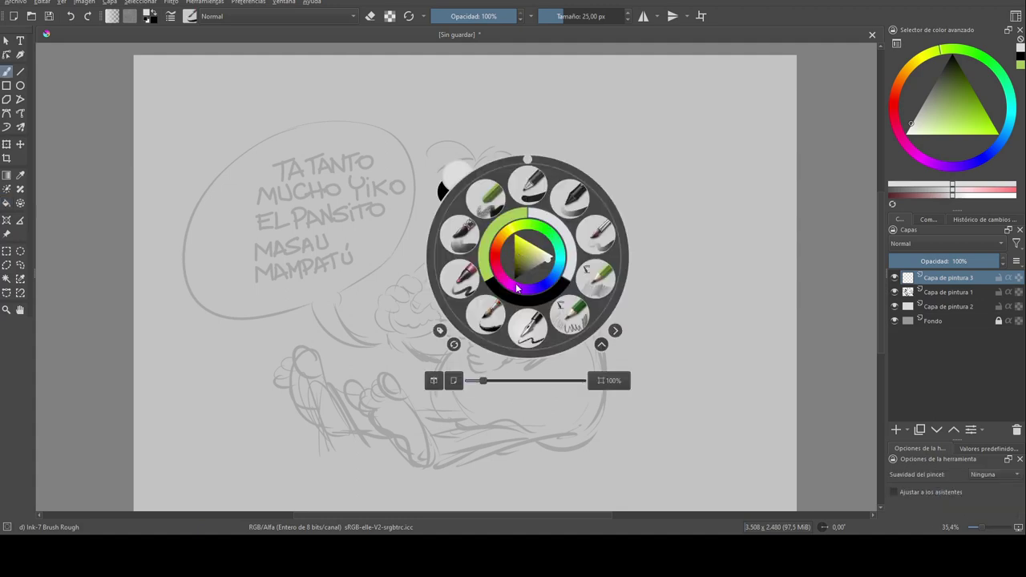
pyautogui.click(578, 317)
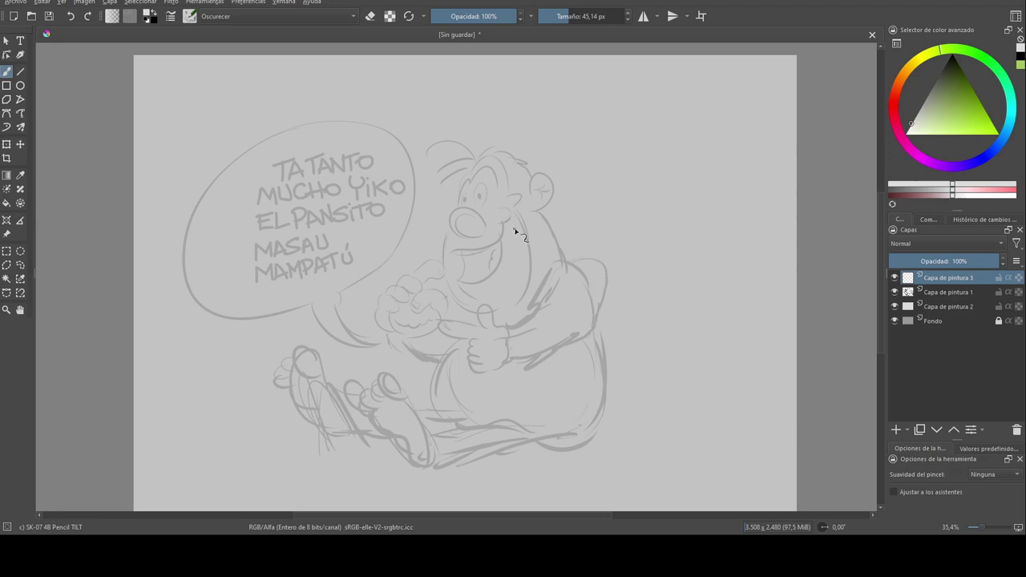
pyautogui.press('+')
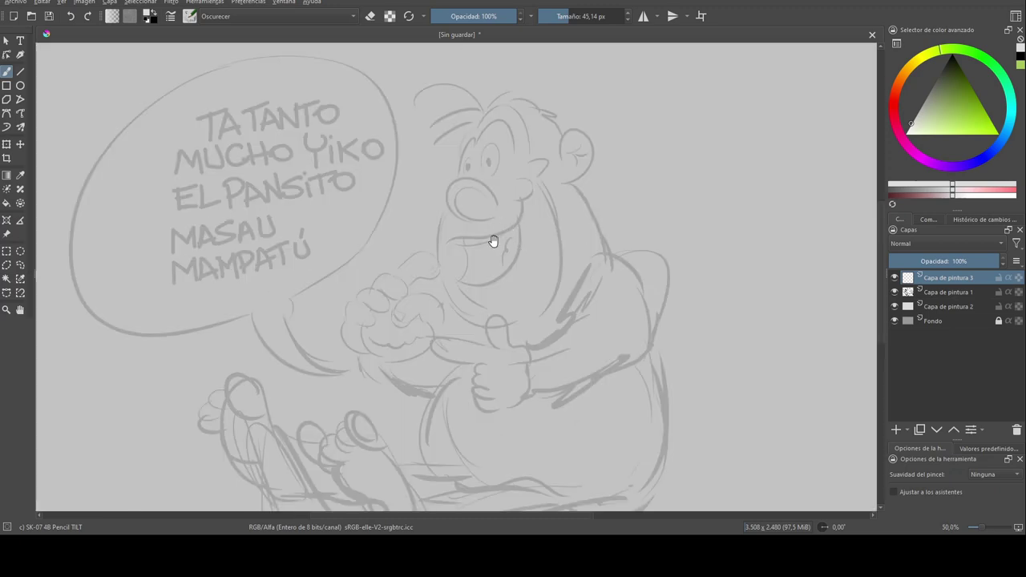
pyautogui.moveTo(492, 238); pyautogui.dragTo(537, 182)
pyautogui.moveTo(531, 262)
pyautogui.mouseDown()
pyautogui.moveTo(532, 291)
pyautogui.moveTo(534, 264)
pyautogui.mouseUp()
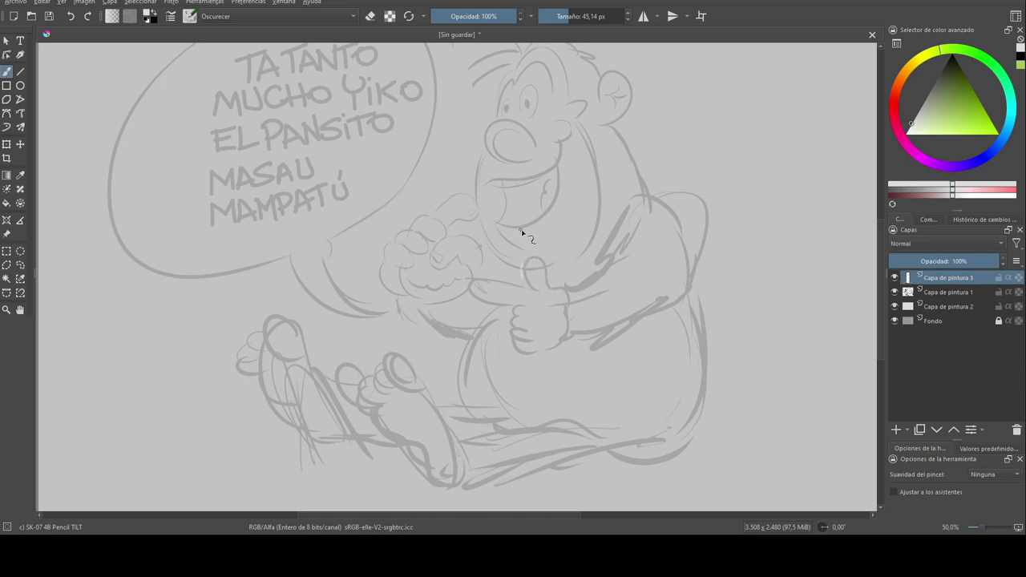
pyautogui.moveTo(946, 116); pyautogui.dragTo(968, 18)
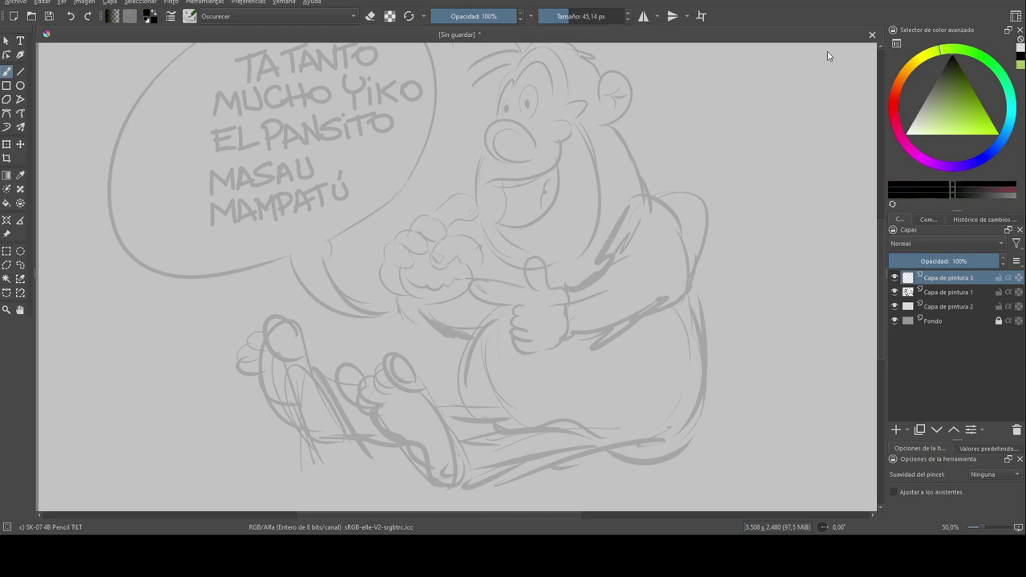
# Trace the near hand with its raised thumb and pointing finger, and outline the near arm up to the shoulder
pyautogui.moveTo(525, 280)
pyautogui.mouseDown()
pyautogui.moveTo(561, 297)
pyautogui.moveTo(485, 304)
pyautogui.moveTo(518, 309)
pyautogui.moveTo(507, 310)
pyautogui.moveTo(523, 351)
pyautogui.moveTo(564, 338)
pyautogui.mouseUp()
pyautogui.moveTo(563, 300); pyautogui.dragTo(566, 329)
pyautogui.moveTo(607, 263); pyautogui.dragTo(627, 246)
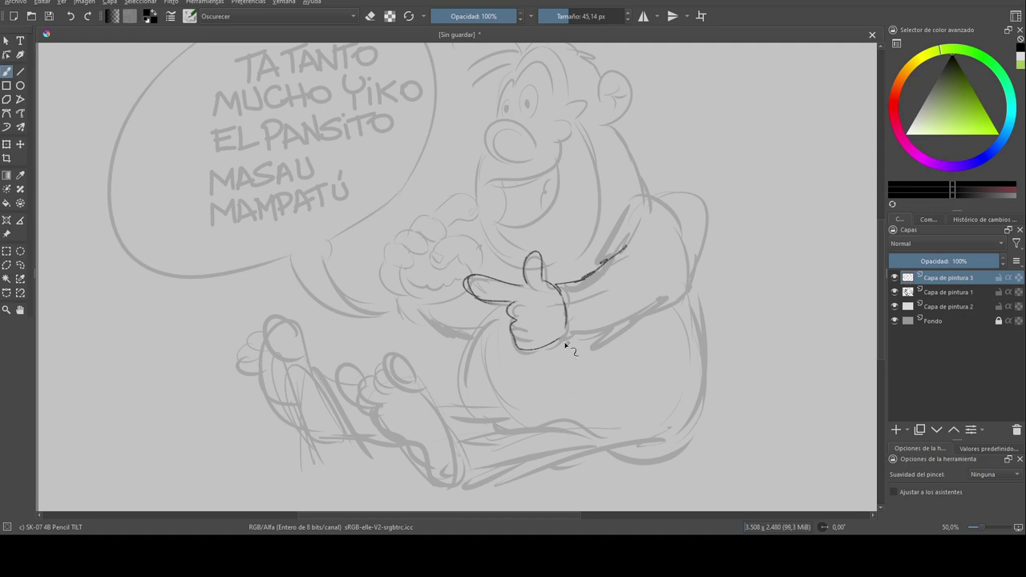
pyautogui.moveTo(597, 326); pyautogui.dragTo(668, 285)
pyautogui.moveTo(622, 249); pyautogui.dragTo(639, 218)
pyautogui.moveTo(629, 232)
pyautogui.mouseDown()
pyautogui.moveTo(642, 203)
pyautogui.moveTo(682, 233)
pyautogui.moveTo(687, 274)
pyautogui.moveTo(670, 288)
pyautogui.mouseUp()
pyautogui.moveTo(657, 299); pyautogui.dragTo(677, 273)
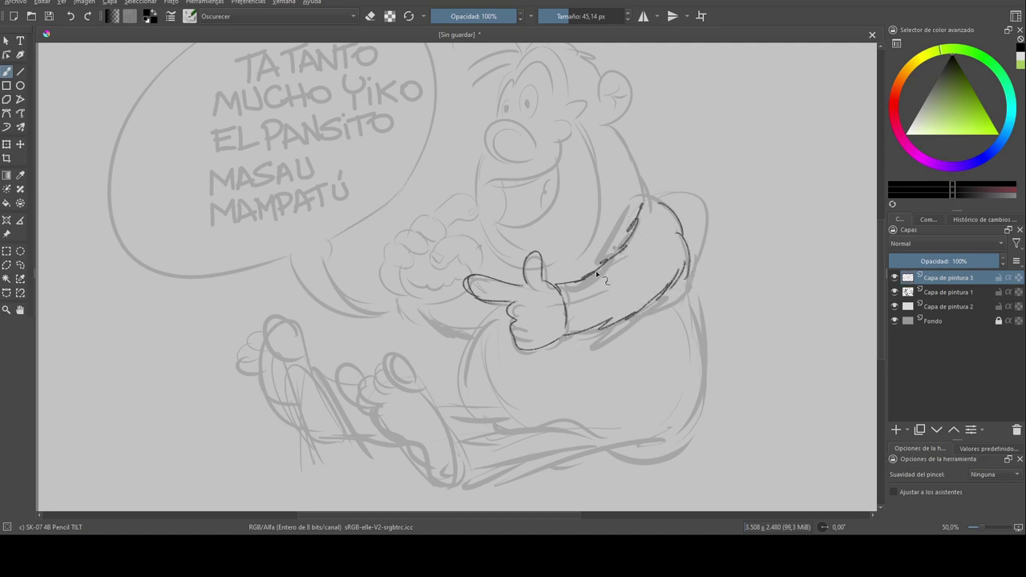
# Trace the front curve of the belly and the back down to the underside of the seat
pyautogui.moveTo(493, 319)
pyautogui.mouseDown()
pyautogui.moveTo(473, 384)
pyautogui.moveTo(485, 403)
pyautogui.mouseUp()
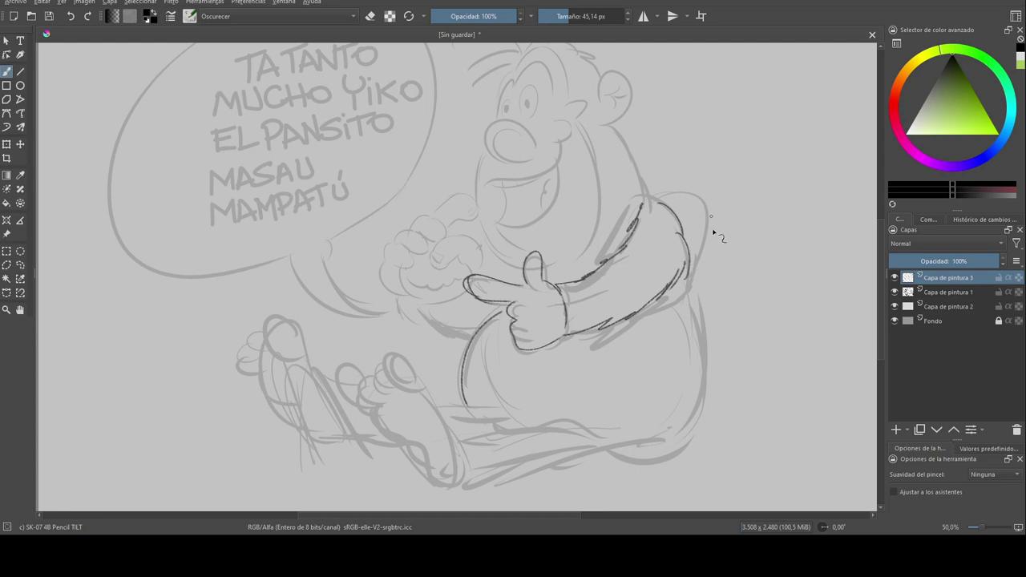
pyautogui.moveTo(689, 298); pyautogui.dragTo(677, 442)
pyautogui.moveTo(714, 385)
pyautogui.mouseDown()
pyautogui.moveTo(687, 442)
pyautogui.moveTo(611, 450)
pyautogui.mouseUp()
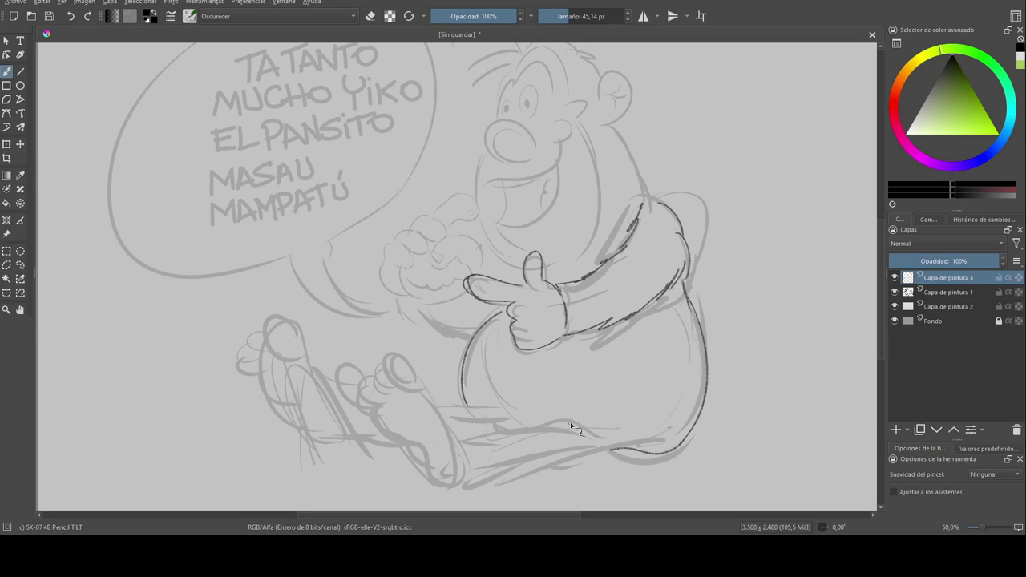
# Trace the near leg with its jagged fur edge, the near foot with its toes, and the far leg and foot
pyautogui.moveTo(563, 427); pyautogui.dragTo(461, 439)
pyautogui.moveTo(483, 492)
pyautogui.mouseDown()
pyautogui.moveTo(511, 494)
pyautogui.moveTo(608, 450)
pyautogui.moveTo(592, 427)
pyautogui.moveTo(633, 451)
pyautogui.mouseUp()
pyautogui.moveTo(431, 395); pyautogui.dragTo(468, 477)
pyautogui.moveTo(432, 398)
pyautogui.mouseDown()
pyautogui.moveTo(421, 389)
pyautogui.moveTo(398, 401)
pyautogui.moveTo(358, 391)
pyautogui.moveTo(465, 474)
pyautogui.mouseUp()
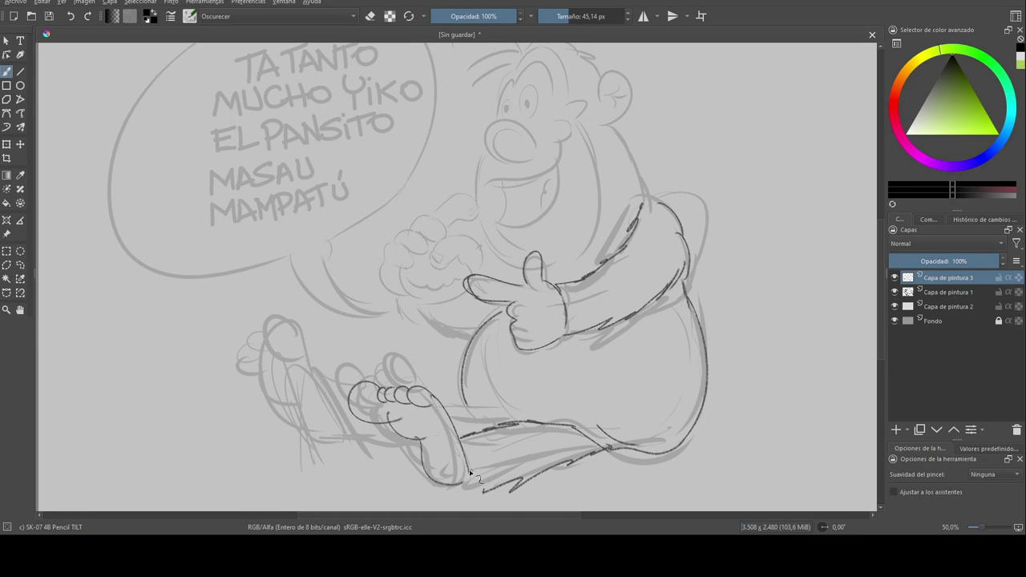
pyautogui.moveTo(432, 417)
pyautogui.mouseDown()
pyautogui.moveTo(457, 479)
pyautogui.moveTo(474, 481)
pyautogui.mouseUp()
pyautogui.moveTo(374, 386)
pyautogui.mouseDown()
pyautogui.moveTo(346, 401)
pyautogui.moveTo(384, 415)
pyautogui.mouseUp()
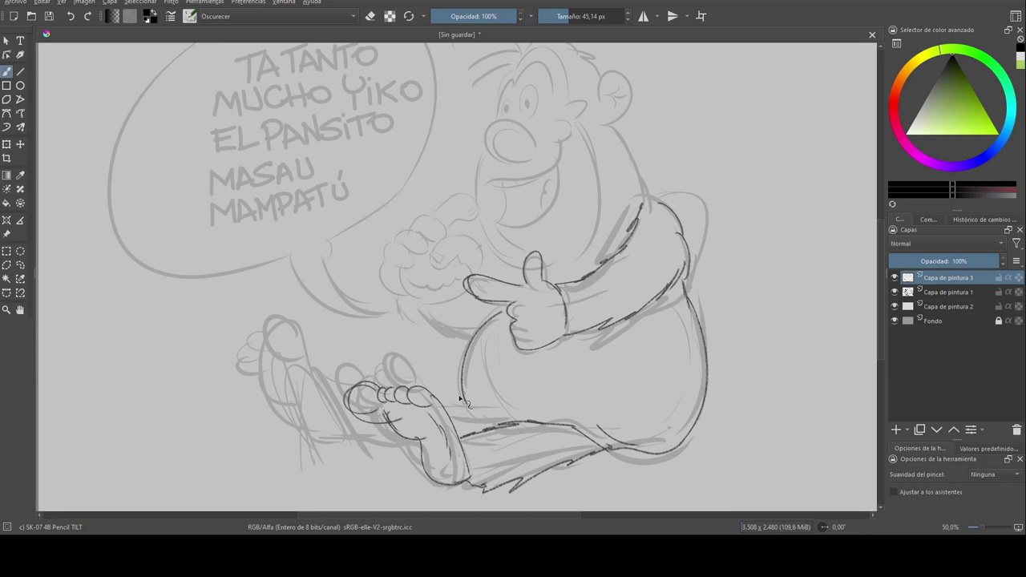
pyautogui.moveTo(458, 399); pyautogui.dragTo(502, 416)
pyautogui.moveTo(332, 365)
pyautogui.mouseDown()
pyautogui.moveTo(298, 344)
pyautogui.moveTo(302, 352)
pyautogui.moveTo(281, 353)
pyautogui.moveTo(291, 359)
pyautogui.moveTo(283, 370)
pyautogui.moveTo(326, 400)
pyautogui.moveTo(314, 396)
pyautogui.moveTo(327, 420)
pyautogui.moveTo(371, 429)
pyautogui.moveTo(354, 416)
pyautogui.moveTo(355, 436)
pyautogui.moveTo(363, 424)
pyautogui.moveTo(399, 439)
pyautogui.mouseUp()
# Trace the far hand with its bitten food, the round nose and the front of the muzzle, reducing the brush to 38 px
pyautogui.press('[')
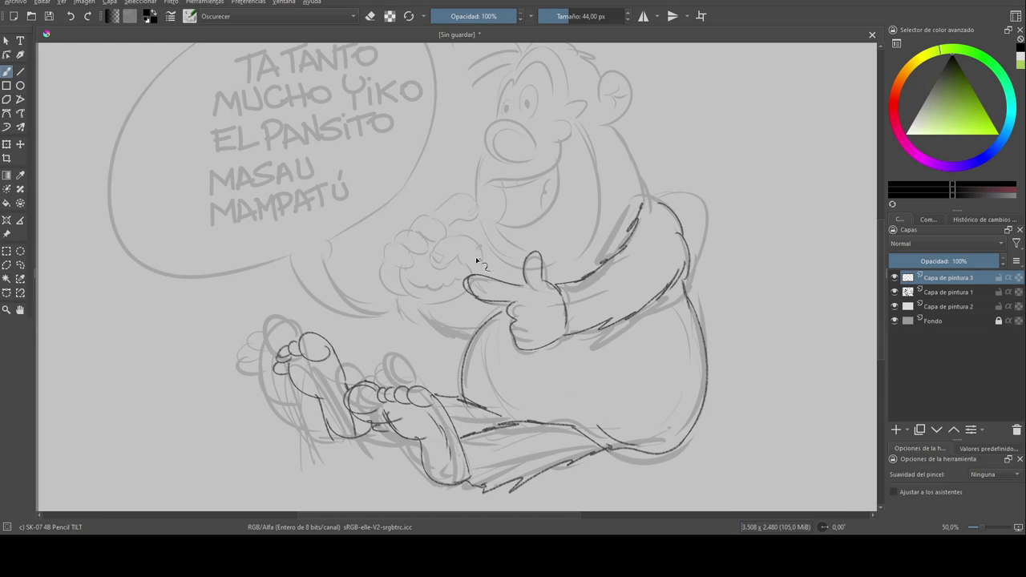
pyautogui.moveTo(449, 239)
pyautogui.mouseDown()
pyautogui.moveTo(445, 275)
pyautogui.moveTo(426, 267)
pyautogui.moveTo(445, 265)
pyautogui.moveTo(447, 241)
pyautogui.moveTo(466, 273)
pyautogui.mouseUp()
pyautogui.moveTo(404, 265)
pyautogui.mouseDown()
pyautogui.moveTo(414, 311)
pyautogui.moveTo(433, 311)
pyautogui.moveTo(438, 289)
pyautogui.moveTo(470, 293)
pyautogui.mouseUp()
pyautogui.moveTo(390, 280)
pyautogui.mouseDown()
pyautogui.moveTo(420, 259)
pyautogui.moveTo(404, 259)
pyautogui.moveTo(429, 242)
pyautogui.moveTo(421, 236)
pyautogui.moveTo(446, 227)
pyautogui.moveTo(439, 215)
pyautogui.moveTo(473, 218)
pyautogui.moveTo(455, 227)
pyautogui.moveTo(441, 211)
pyautogui.moveTo(462, 210)
pyautogui.moveTo(458, 227)
pyautogui.moveTo(436, 210)
pyautogui.mouseUp()
pyautogui.moveTo(522, 143)
pyautogui.mouseDown()
pyautogui.moveTo(513, 121)
pyautogui.moveTo(532, 149)
pyautogui.moveTo(481, 245)
pyautogui.moveTo(516, 268)
pyautogui.mouseUp()
pyautogui.press('[')
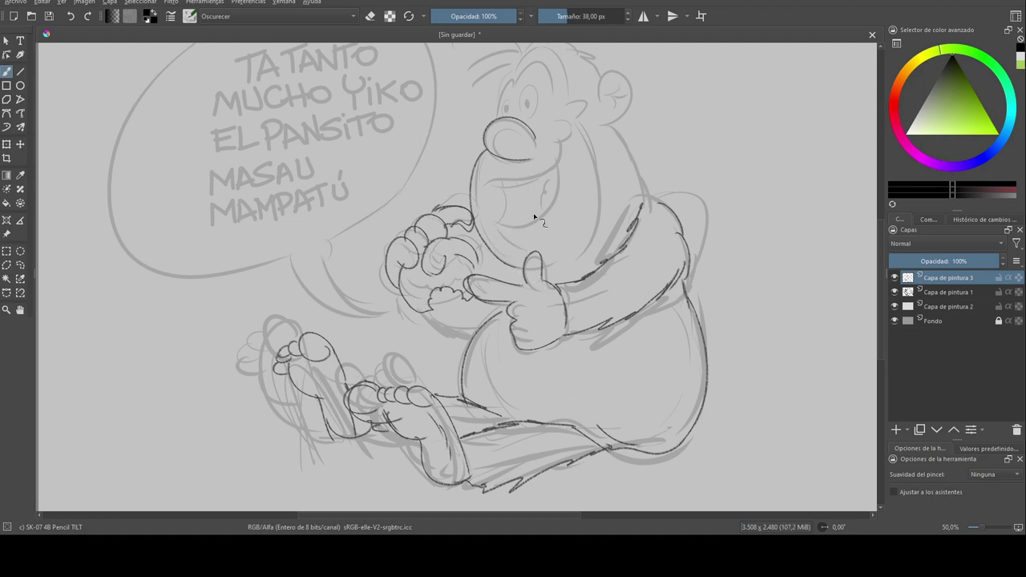
# Lower the sketch layer's opacity further and make the pencil line layer active again
pyautogui.moveTo(529, 208); pyautogui.dragTo(467, 216)
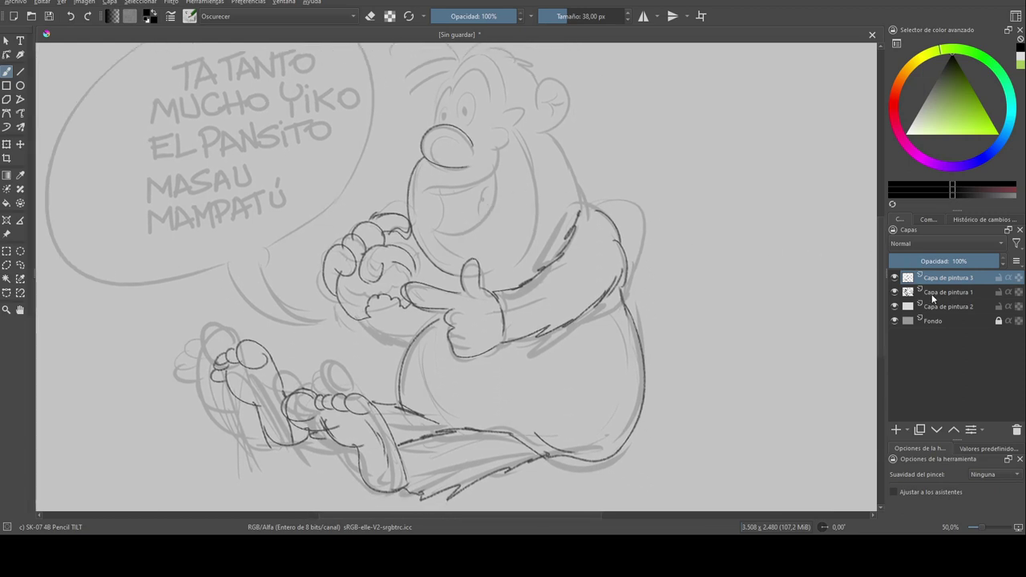
pyautogui.click(938, 294)
pyautogui.moveTo(904, 261); pyautogui.dragTo(902, 273)
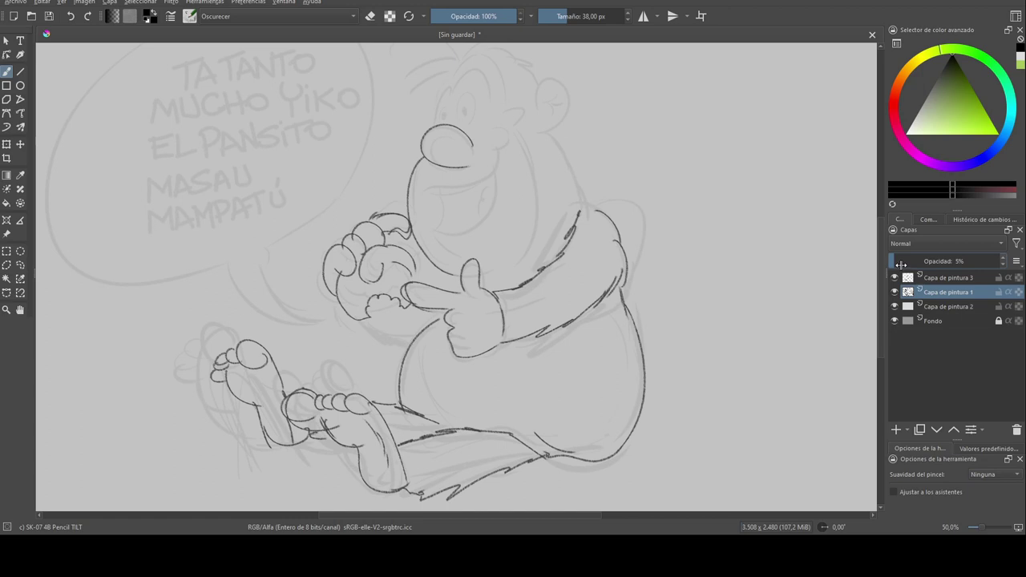
pyautogui.click(932, 281)
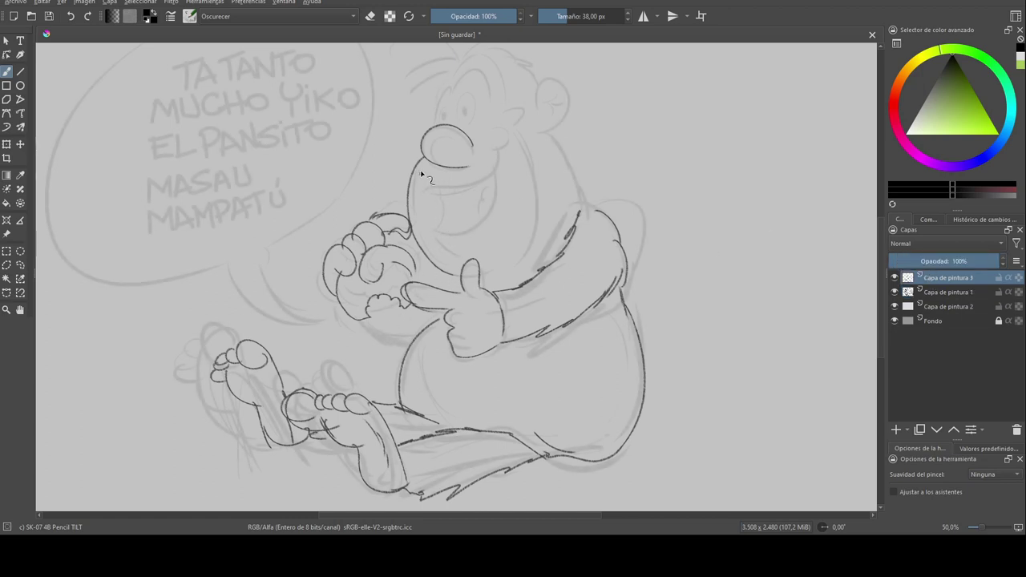
# Trace the open mouth with its teeth and tongue, the cheek, and both eyes with their pupils
pyautogui.moveTo(421, 164)
pyautogui.mouseDown()
pyautogui.moveTo(424, 189)
pyautogui.moveTo(483, 178)
pyautogui.moveTo(504, 150)
pyautogui.moveTo(498, 138)
pyautogui.moveTo(501, 152)
pyautogui.moveTo(539, 116)
pyautogui.moveTo(517, 138)
pyautogui.mouseUp()
pyautogui.hotkey('ctrl', 'z')
pyautogui.moveTo(426, 184)
pyautogui.mouseDown()
pyautogui.moveTo(463, 190)
pyautogui.moveTo(470, 173)
pyautogui.moveTo(440, 183)
pyautogui.moveTo(467, 184)
pyautogui.moveTo(461, 205)
pyautogui.moveTo(443, 191)
pyautogui.moveTo(433, 227)
pyautogui.moveTo(447, 237)
pyautogui.moveTo(491, 197)
pyautogui.mouseUp()
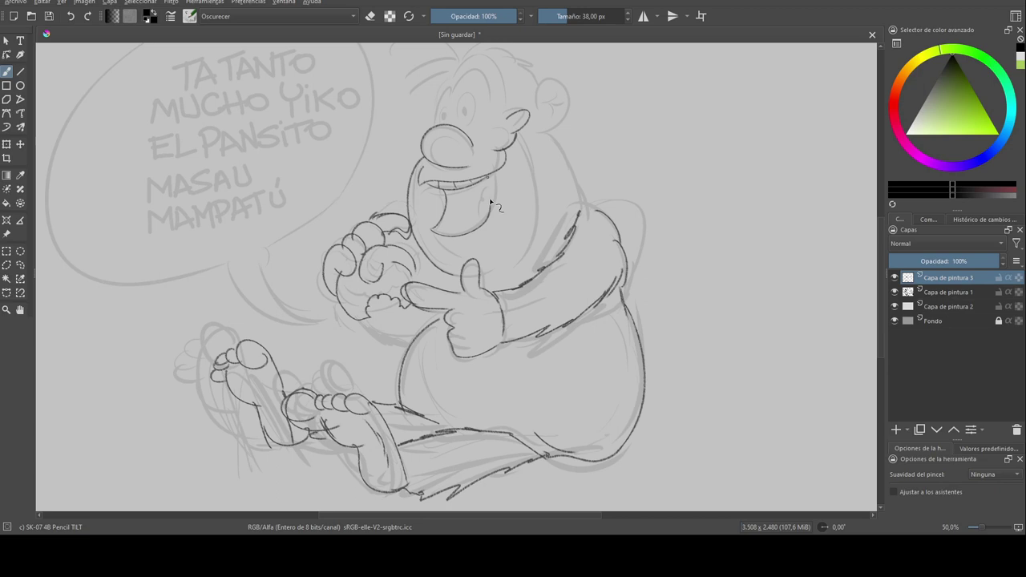
pyautogui.moveTo(437, 126)
pyautogui.mouseDown()
pyautogui.moveTo(452, 96)
pyautogui.moveTo(463, 102)
pyautogui.moveTo(463, 84)
pyautogui.moveTo(492, 116)
pyautogui.mouseUp()
pyautogui.moveTo(462, 80)
pyautogui.mouseDown()
pyautogui.moveTo(498, 127)
pyautogui.moveTo(451, 118)
pyautogui.moveTo(470, 109)
pyautogui.moveTo(407, 189)
pyautogui.mouseUp()
pyautogui.moveTo(426, 145)
pyautogui.mouseDown()
pyautogui.moveTo(444, 118)
pyautogui.moveTo(477, 140)
pyautogui.mouseUp()
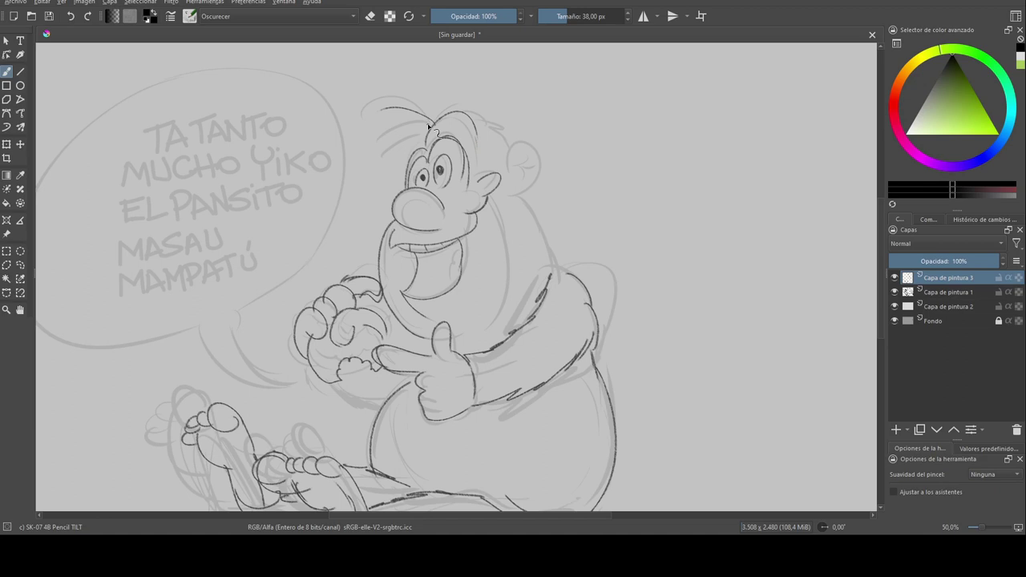
# Trace the hair tufts, brow, top of the head, ear, furry nape and the inner contour around the jaw
pyautogui.moveTo(428, 130); pyautogui.dragTo(378, 145)
pyautogui.moveTo(430, 127)
pyautogui.mouseDown()
pyautogui.moveTo(483, 122)
pyautogui.moveTo(444, 135)
pyautogui.moveTo(439, 127)
pyautogui.moveTo(479, 165)
pyautogui.mouseUp()
pyautogui.moveTo(455, 114); pyautogui.dragTo(493, 122)
pyautogui.moveTo(487, 119)
pyautogui.mouseDown()
pyautogui.moveTo(517, 156)
pyautogui.moveTo(514, 173)
pyautogui.moveTo(529, 166)
pyautogui.moveTo(537, 193)
pyautogui.moveTo(520, 184)
pyautogui.moveTo(557, 264)
pyautogui.mouseUp()
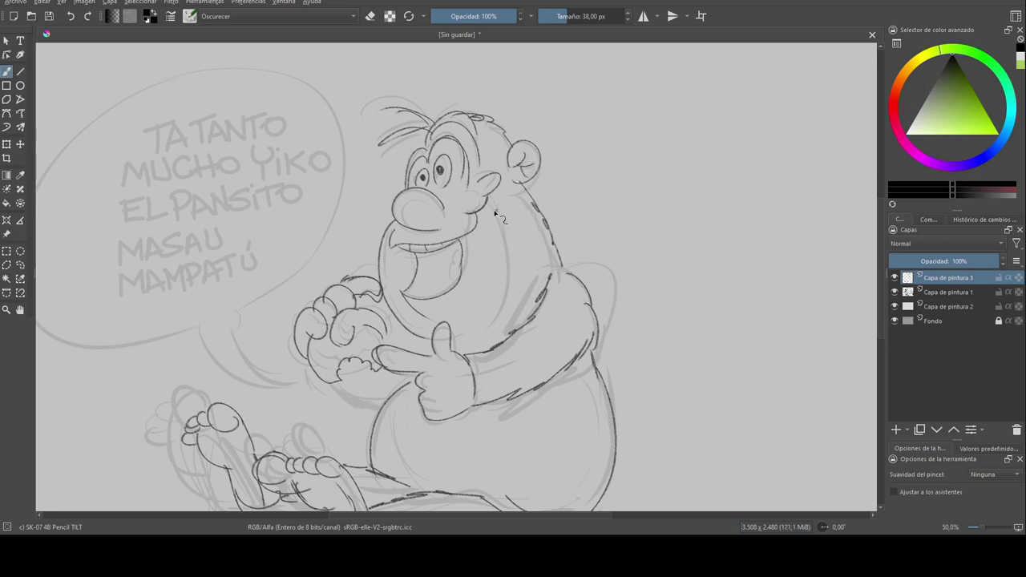
pyautogui.moveTo(492, 207); pyautogui.dragTo(503, 324)
# Trace the speech balloon's outline and its curved tail pointing towards the character
pyautogui.moveTo(598, 288)
pyautogui.mouseDown()
pyautogui.moveTo(621, 190)
pyautogui.moveTo(639, 171)
pyautogui.mouseUp()
pyautogui.moveTo(559, 253)
pyautogui.mouseDown()
pyautogui.moveTo(600, 292)
pyautogui.moveTo(627, 275)
pyautogui.mouseUp()
pyautogui.moveTo(592, 202); pyautogui.dragTo(625, 273)
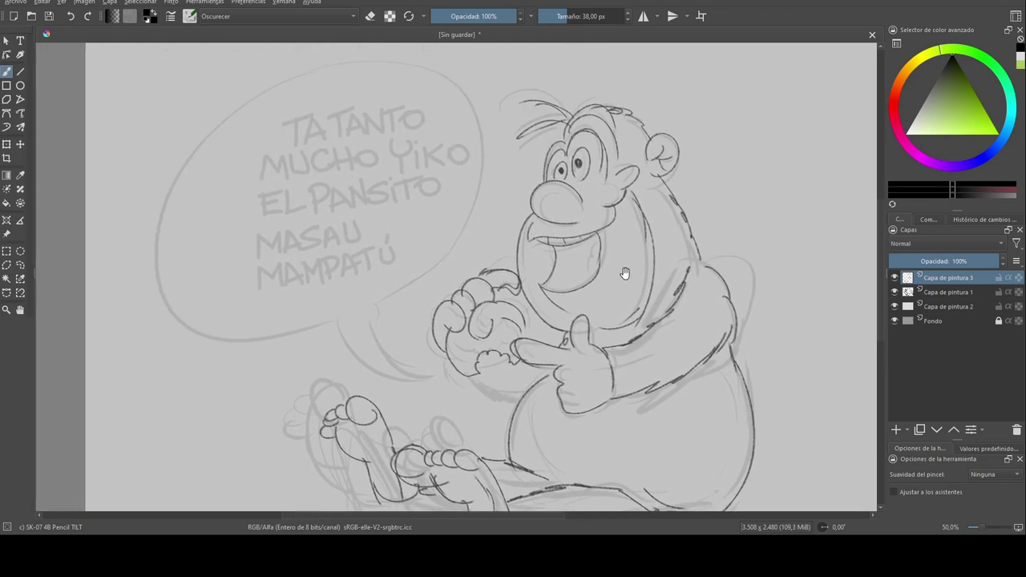
pyautogui.moveTo(165, 228)
pyautogui.mouseDown()
pyautogui.moveTo(251, 109)
pyautogui.moveTo(396, 70)
pyautogui.moveTo(337, 319)
pyautogui.mouseUp()
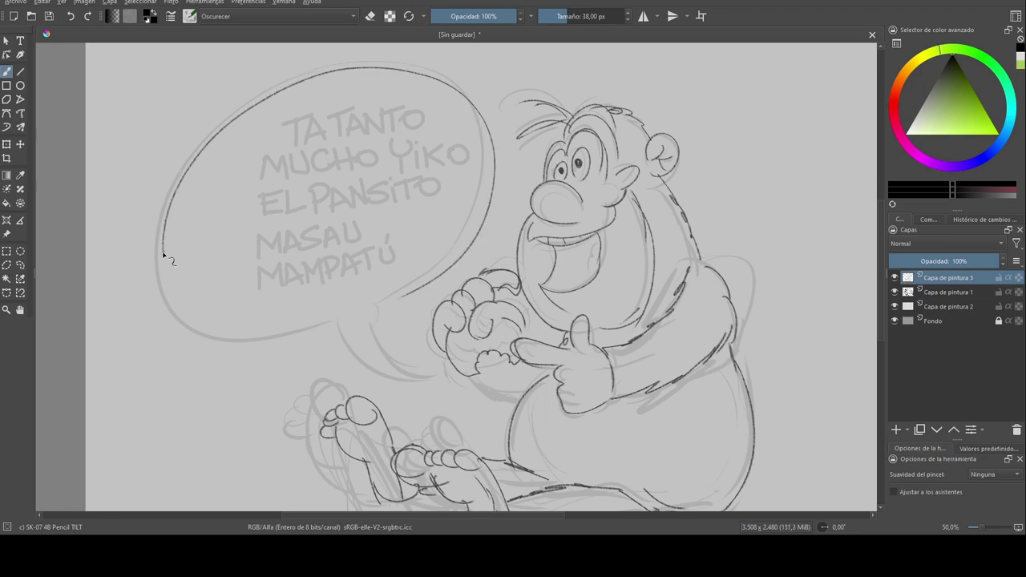
pyautogui.moveTo(172, 259)
pyautogui.mouseDown()
pyautogui.moveTo(300, 330)
pyautogui.moveTo(342, 323)
pyautogui.moveTo(330, 317)
pyautogui.moveTo(424, 365)
pyautogui.mouseUp()
pyautogui.moveTo(363, 316); pyautogui.dragTo(417, 352)
pyautogui.moveTo(375, 306)
pyautogui.mouseDown()
pyautogui.moveTo(370, 325)
pyautogui.moveTo(416, 351)
pyautogui.mouseUp()
pyautogui.moveTo(332, 316)
pyautogui.mouseDown()
pyautogui.moveTo(433, 347)
pyautogui.moveTo(360, 276)
pyautogui.moveTo(320, 271)
pyautogui.mouseUp()
pyautogui.moveTo(374, 273); pyautogui.dragTo(374, 296)
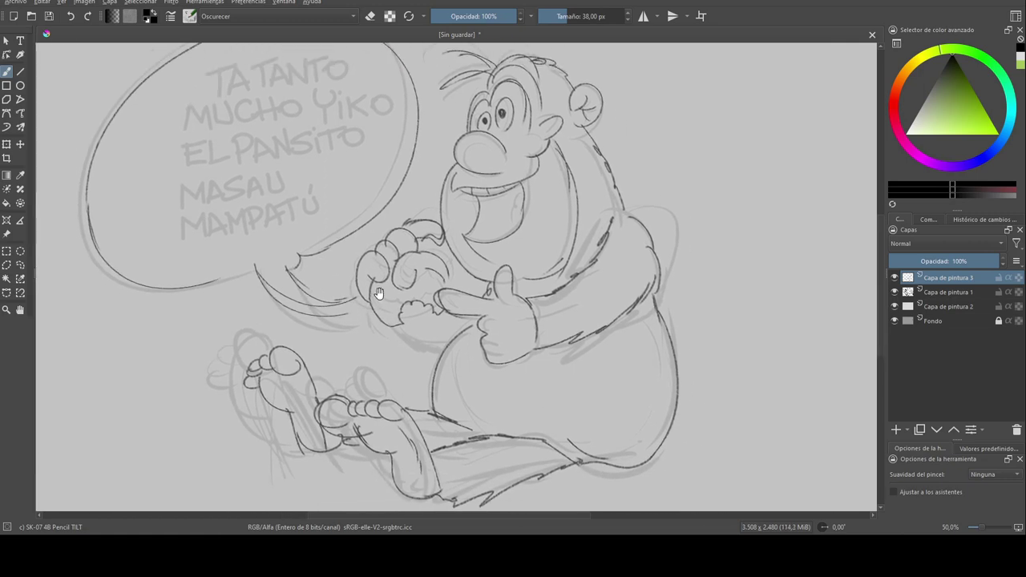
pyautogui.moveTo(519, 193); pyautogui.dragTo(509, 301)
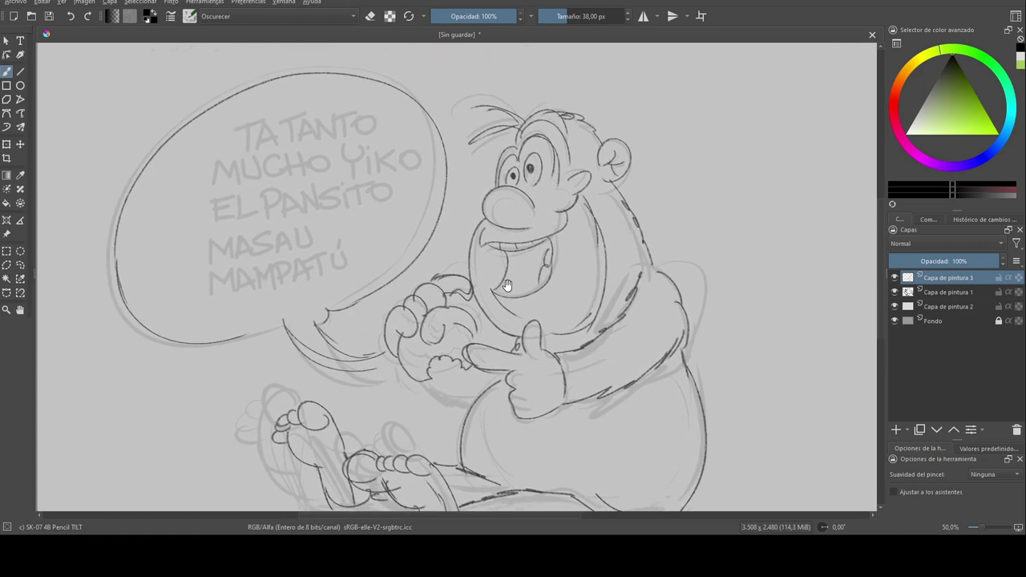
# Hand-letter "TA TANTO", "MUCHO YIKO" and "EL PANSITO" on three lines in the upper part of the speech balloon
pyautogui.moveTo(195, 137)
pyautogui.mouseDown()
pyautogui.moveTo(194, 164)
pyautogui.moveTo(210, 136)
pyautogui.moveTo(206, 162)
pyautogui.moveTo(255, 152)
pyautogui.moveTo(268, 125)
pyautogui.mouseUp()
pyautogui.moveTo(267, 127)
pyautogui.mouseDown()
pyautogui.moveTo(265, 149)
pyautogui.moveTo(282, 146)
pyautogui.mouseUp()
pyautogui.moveTo(266, 141)
pyautogui.mouseDown()
pyautogui.moveTo(325, 117)
pyautogui.moveTo(316, 151)
pyautogui.mouseUp()
pyautogui.moveTo(343, 117); pyautogui.dragTo(341, 119)
pyautogui.moveTo(152, 204)
pyautogui.mouseDown()
pyautogui.moveTo(156, 178)
pyautogui.moveTo(177, 176)
pyautogui.moveTo(178, 202)
pyautogui.moveTo(199, 178)
pyautogui.moveTo(215, 198)
pyautogui.moveTo(222, 189)
pyautogui.mouseUp()
pyautogui.moveTo(222, 181)
pyautogui.mouseDown()
pyautogui.moveTo(247, 189)
pyautogui.moveTo(256, 168)
pyautogui.moveTo(306, 153)
pyautogui.moveTo(320, 184)
pyautogui.mouseUp()
pyautogui.moveTo(336, 166)
pyautogui.mouseDown()
pyautogui.moveTo(338, 187)
pyautogui.moveTo(352, 181)
pyautogui.mouseUp()
pyautogui.moveTo(139, 219)
pyautogui.mouseDown()
pyautogui.moveTo(140, 236)
pyautogui.moveTo(156, 233)
pyautogui.mouseUp()
pyautogui.moveTo(139, 227)
pyautogui.mouseDown()
pyautogui.moveTo(156, 215)
pyautogui.moveTo(197, 231)
pyautogui.moveTo(199, 222)
pyautogui.moveTo(234, 229)
pyautogui.moveTo(231, 221)
pyautogui.moveTo(254, 219)
pyautogui.mouseUp()
pyautogui.moveTo(253, 196)
pyautogui.mouseDown()
pyautogui.moveTo(255, 218)
pyautogui.moveTo(313, 191)
pyautogui.mouseUp()
pyautogui.moveTo(301, 193)
pyautogui.mouseDown()
pyautogui.moveTo(301, 210)
pyautogui.moveTo(319, 195)
pyautogui.mouseUp()
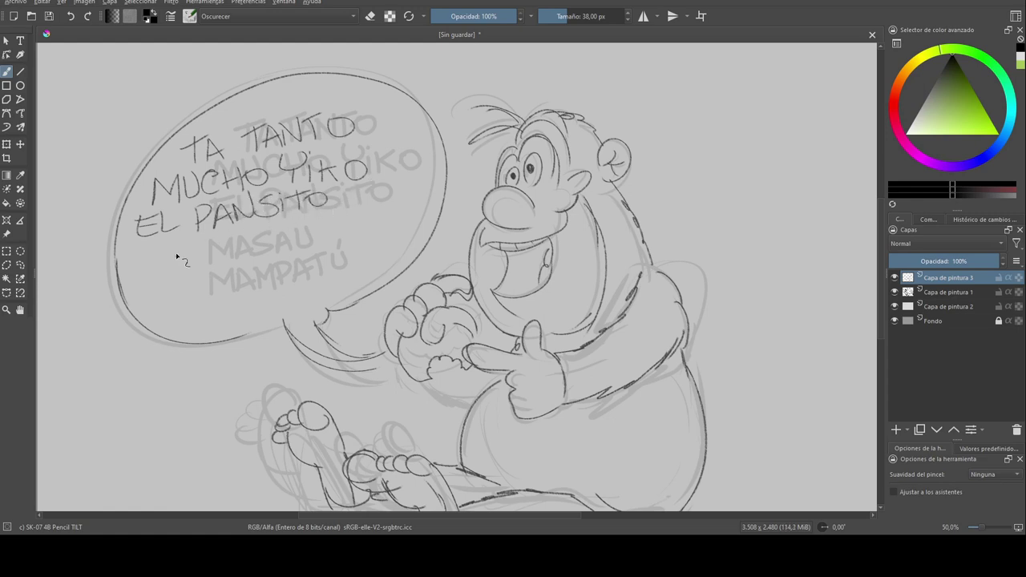
# Finish the balloon lettering with "MASAU" on the third line, "DE LA MAMÁ TUYA" below it and "MAMPATÚ" on the last line
pyautogui.moveTo(342, 193)
pyautogui.mouseDown()
pyautogui.moveTo(342, 207)
pyautogui.moveTo(412, 205)
pyautogui.mouseUp()
pyautogui.moveTo(402, 199); pyautogui.dragTo(409, 199)
pyautogui.moveTo(136, 249)
pyautogui.mouseDown()
pyautogui.moveTo(135, 273)
pyautogui.moveTo(175, 270)
pyautogui.moveTo(173, 246)
pyautogui.mouseUp()
pyautogui.moveTo(158, 259)
pyautogui.mouseDown()
pyautogui.moveTo(269, 253)
pyautogui.moveTo(279, 227)
pyautogui.moveTo(287, 253)
pyautogui.mouseUp()
pyautogui.moveTo(273, 245)
pyautogui.mouseDown()
pyautogui.moveTo(321, 223)
pyautogui.moveTo(329, 245)
pyautogui.mouseUp()
pyautogui.moveTo(313, 242)
pyautogui.mouseDown()
pyautogui.moveTo(355, 245)
pyautogui.moveTo(369, 218)
pyautogui.mouseUp()
pyautogui.moveTo(369, 220)
pyautogui.mouseDown()
pyautogui.moveTo(375, 235)
pyautogui.moveTo(386, 221)
pyautogui.moveTo(396, 231)
pyautogui.mouseUp()
pyautogui.moveTo(396, 231)
pyautogui.mouseDown()
pyautogui.moveTo(402, 212)
pyautogui.moveTo(422, 232)
pyautogui.mouseUp()
pyautogui.moveTo(409, 226); pyautogui.dragTo(418, 226)
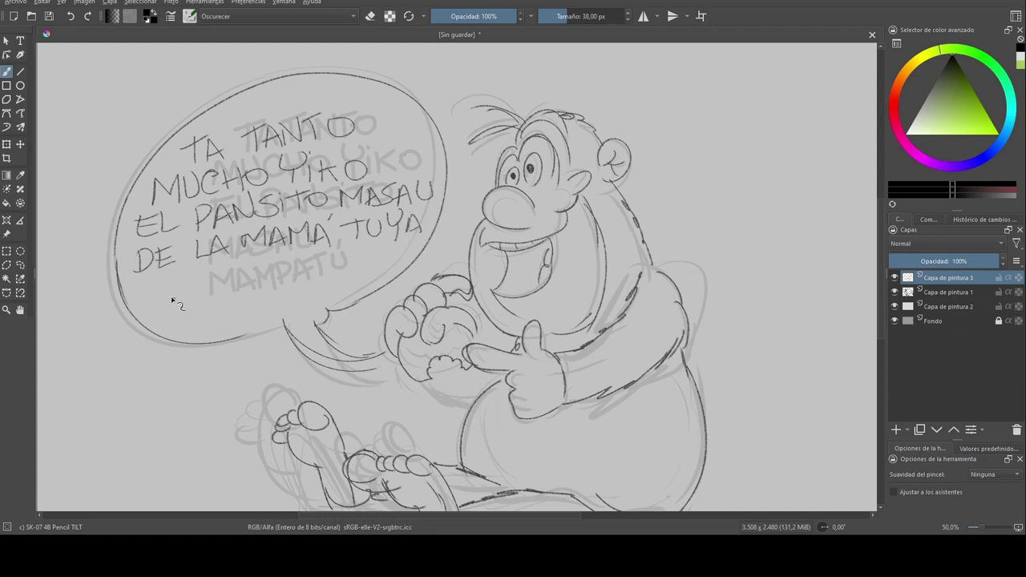
pyautogui.moveTo(152, 286)
pyautogui.mouseDown()
pyautogui.moveTo(150, 306)
pyautogui.moveTo(200, 305)
pyautogui.mouseUp()
pyautogui.moveTo(184, 296)
pyautogui.mouseDown()
pyautogui.moveTo(227, 302)
pyautogui.moveTo(273, 293)
pyautogui.moveTo(271, 283)
pyautogui.moveTo(291, 292)
pyautogui.moveTo(301, 266)
pyautogui.mouseUp()
pyautogui.click(206, 302)
pyautogui.moveTo(306, 268); pyautogui.dragTo(321, 282)
pyautogui.moveTo(321, 248); pyautogui.dragTo(314, 260)
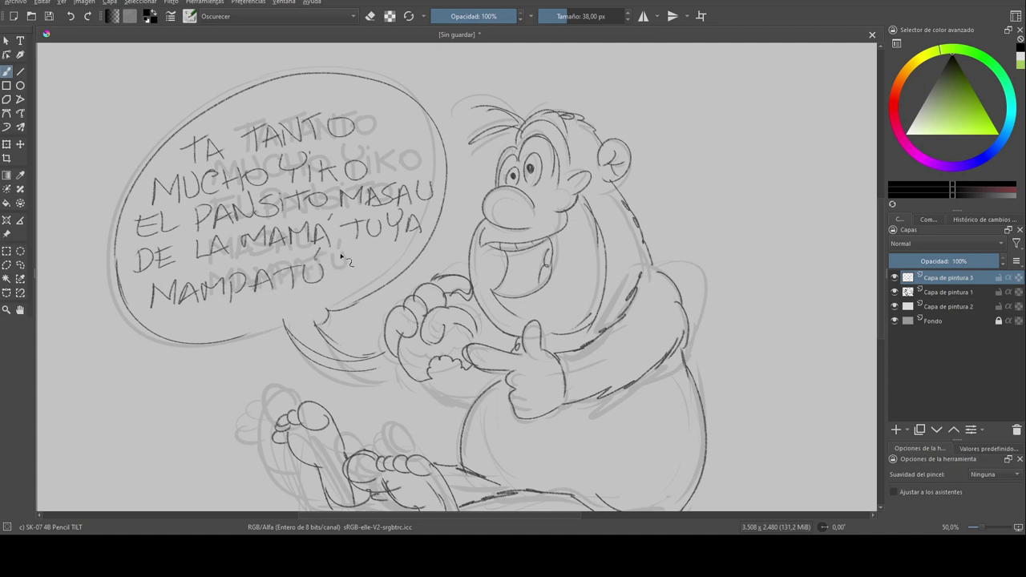
# Hide the sketch layer, then erase and redraw the pupils in both eyes
pyautogui.click(895, 292)
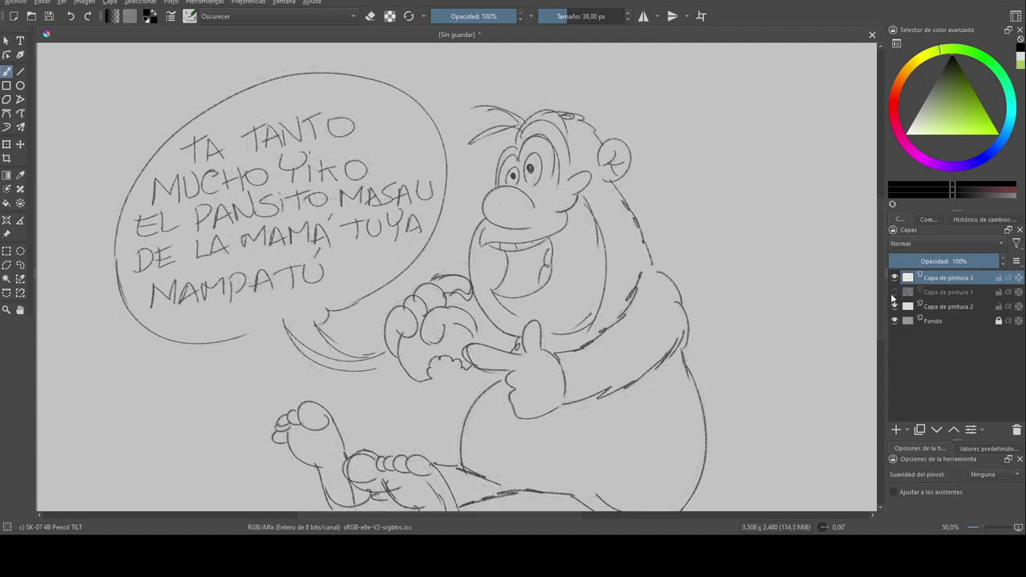
pyautogui.moveTo(680, 321); pyautogui.dragTo(633, 298)
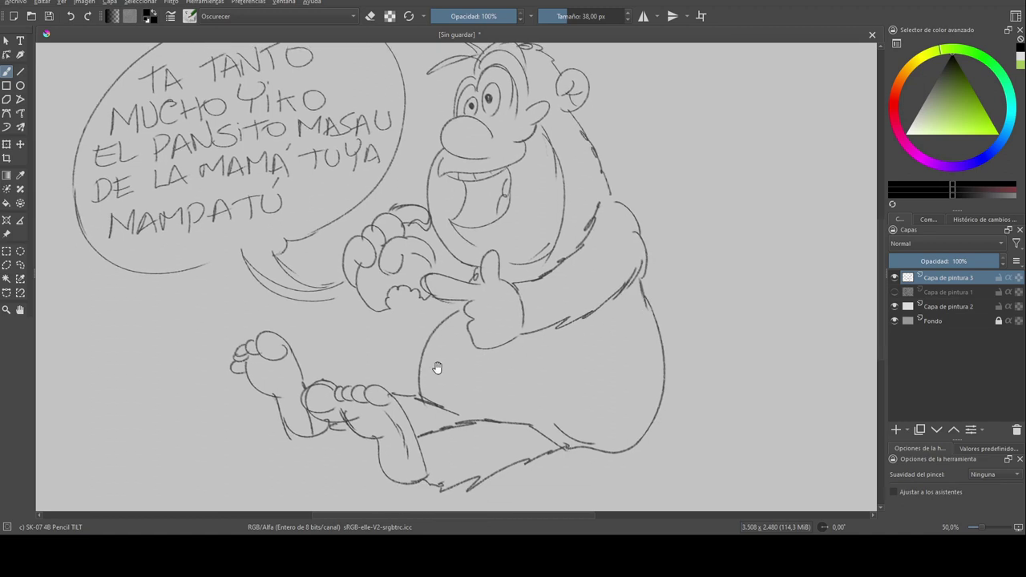
pyautogui.moveTo(407, 260); pyautogui.dragTo(392, 348)
pyautogui.press('e')
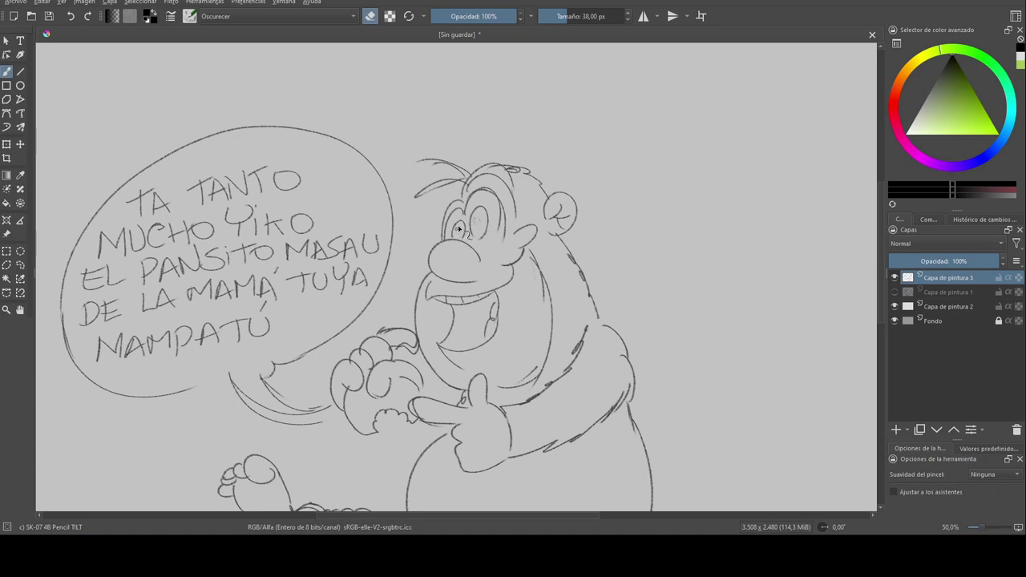
pyautogui.moveTo(461, 231); pyautogui.dragTo(460, 229)
pyautogui.press('e')
pyautogui.hotkey('ctrl', 'z')
pyautogui.moveTo(479, 228); pyautogui.dragTo(476, 229)
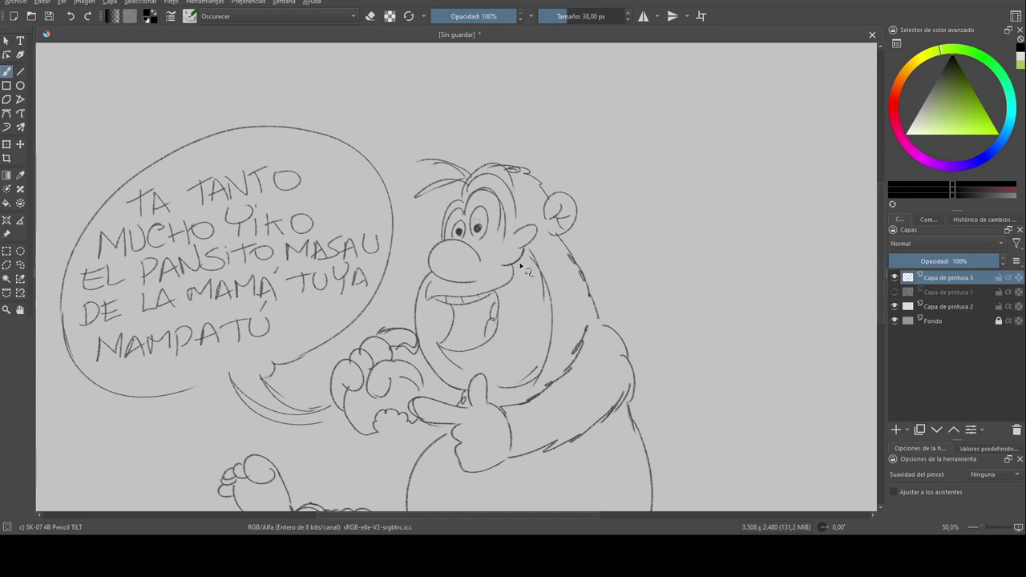
# Switch to the Ink-4 Pen Rough brush and hand-write "BOCETO" and "IDEA" in the empty area behind the character
pyautogui.moveTo(518, 328); pyautogui.dragTo(526, 184)
pyautogui.moveTo(419, 332); pyautogui.dragTo(421, 413)
pyautogui.moveTo(394, 376); pyautogui.dragTo(403, 374)
pyautogui.rightClick(573, 243)
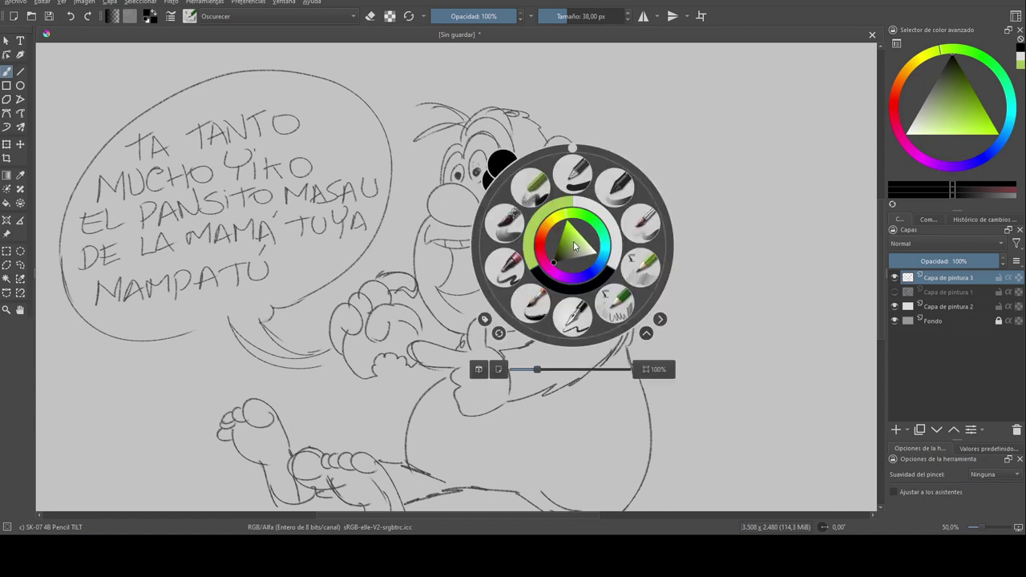
pyautogui.click(574, 321)
pyautogui.moveTo(653, 165)
pyautogui.mouseDown()
pyautogui.moveTo(651, 193)
pyautogui.moveTo(696, 178)
pyautogui.moveTo(730, 191)
pyautogui.moveTo(760, 172)
pyautogui.mouseUp()
pyautogui.moveTo(658, 218)
pyautogui.mouseDown()
pyautogui.moveTo(656, 236)
pyautogui.moveTo(694, 232)
pyautogui.moveTo(697, 221)
pyautogui.mouseUp()
pyautogui.moveTo(685, 215)
pyautogui.mouseDown()
pyautogui.moveTo(705, 211)
pyautogui.moveTo(678, 228)
pyautogui.mouseUp()
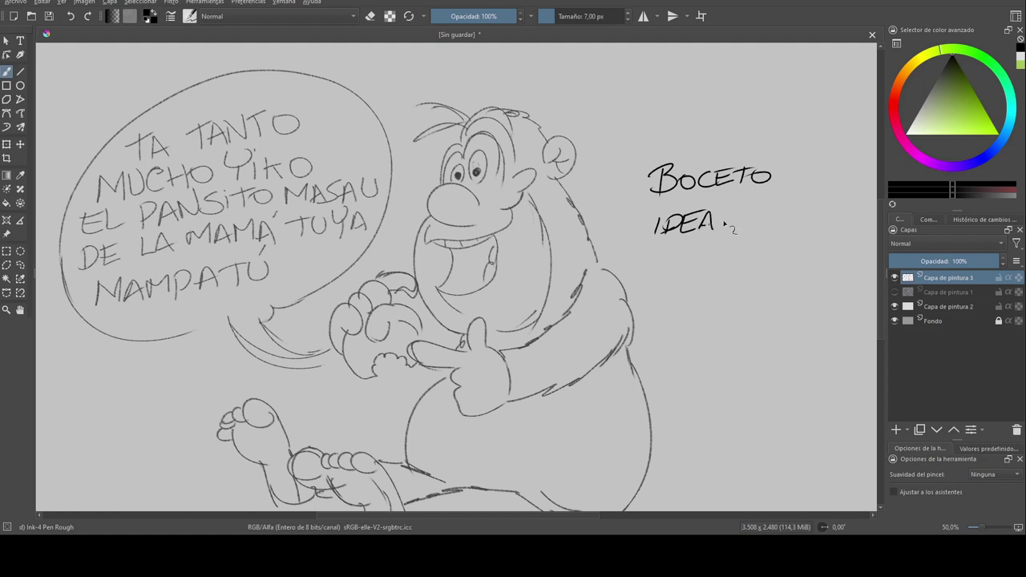
# Hand-write "VIÑETA" and "INDIVIDUAL" on separate lines below "IDEA"
pyautogui.moveTo(657, 278); pyautogui.dragTo(667, 257)
pyautogui.moveTo(674, 260); pyautogui.dragTo(675, 279)
pyautogui.moveTo(679, 259)
pyautogui.mouseDown()
pyautogui.moveTo(708, 271)
pyautogui.moveTo(707, 262)
pyautogui.mouseUp()
pyautogui.moveTo(697, 258)
pyautogui.mouseDown()
pyautogui.moveTo(712, 255)
pyautogui.moveTo(693, 250)
pyautogui.mouseUp()
pyautogui.moveTo(720, 254)
pyautogui.mouseDown()
pyautogui.moveTo(717, 270)
pyautogui.moveTo(728, 251)
pyautogui.mouseUp()
pyautogui.moveTo(722, 252); pyautogui.dragTo(720, 276)
pyautogui.moveTo(724, 277); pyautogui.dragTo(735, 265)
pyautogui.moveTo(670, 314)
pyautogui.mouseDown()
pyautogui.moveTo(688, 300)
pyautogui.moveTo(690, 315)
pyautogui.moveTo(711, 315)
pyautogui.moveTo(724, 299)
pyautogui.mouseUp()
pyautogui.moveTo(727, 313)
pyautogui.mouseDown()
pyautogui.moveTo(728, 296)
pyautogui.moveTo(739, 315)
pyautogui.moveTo(762, 297)
pyautogui.moveTo(779, 318)
pyautogui.mouseUp()
pyautogui.moveTo(768, 310); pyautogui.dragTo(805, 308)
# Hand-write "FANART" and "MAMPATO" on separate lines to complete the list of notes
pyautogui.moveTo(660, 349); pyautogui.dragTo(683, 347)
pyautogui.moveTo(671, 351)
pyautogui.mouseDown()
pyautogui.moveTo(670, 371)
pyautogui.moveTo(682, 358)
pyautogui.mouseUp()
pyautogui.moveTo(680, 372)
pyautogui.mouseDown()
pyautogui.moveTo(688, 353)
pyautogui.moveTo(695, 370)
pyautogui.mouseUp()
pyautogui.moveTo(683, 364); pyautogui.dragTo(710, 353)
pyautogui.click(709, 368)
pyautogui.moveTo(711, 371)
pyautogui.mouseDown()
pyautogui.moveTo(720, 353)
pyautogui.moveTo(727, 371)
pyautogui.moveTo(732, 352)
pyautogui.mouseUp()
pyautogui.moveTo(733, 353)
pyautogui.mouseDown()
pyautogui.moveTo(739, 371)
pyautogui.moveTo(758, 350)
pyautogui.mouseUp()
pyautogui.moveTo(750, 351); pyautogui.dragTo(751, 371)
pyautogui.moveTo(670, 413); pyautogui.dragTo(702, 407)
pyautogui.moveTo(714, 414)
pyautogui.mouseDown()
pyautogui.moveTo(715, 397)
pyautogui.moveTo(729, 408)
pyautogui.mouseUp()
pyautogui.click(736, 400)
pyautogui.moveTo(744, 396)
pyautogui.mouseDown()
pyautogui.moveTo(735, 413)
pyautogui.moveTo(748, 413)
pyautogui.mouseUp()
pyautogui.moveTo(737, 407); pyautogui.dragTo(748, 407)
pyautogui.moveTo(761, 394)
pyautogui.mouseDown()
pyautogui.moveTo(759, 413)
pyautogui.moveTo(767, 395)
pyautogui.mouseUp()
pyautogui.moveTo(775, 399)
pyautogui.mouseDown()
pyautogui.moveTo(783, 410)
pyautogui.moveTo(775, 397)
pyautogui.mouseUp()
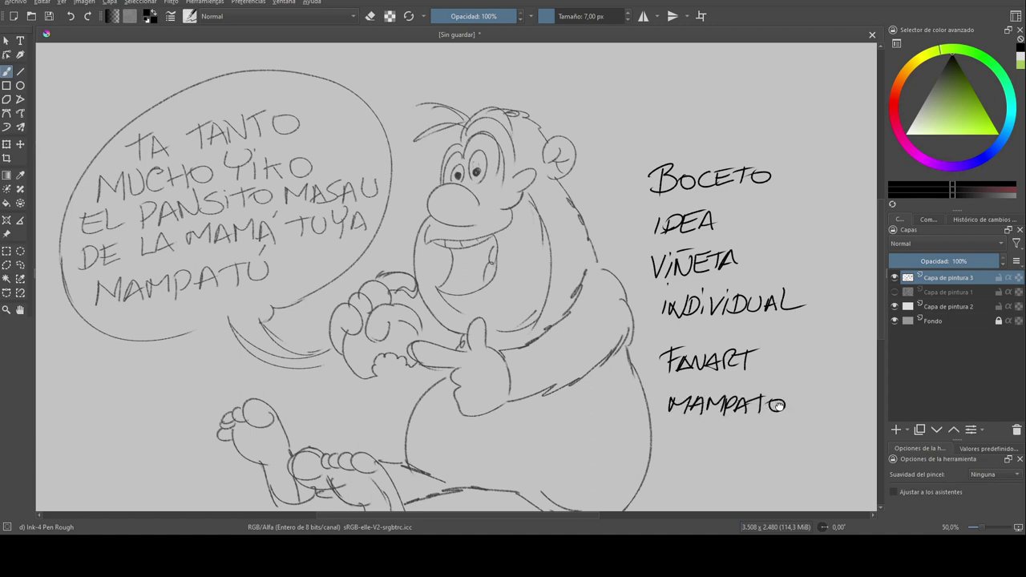
# Mirror the canvas view with the whole page in sight to check the drawing
pyautogui.scroll(-1, 754, 401)
pyautogui.press('-')
pyautogui.moveTo(673, 385)
pyautogui.mouseDown()
pyautogui.moveTo(696, 375)
pyautogui.moveTo(686, 381)
pyautogui.mouseUp()
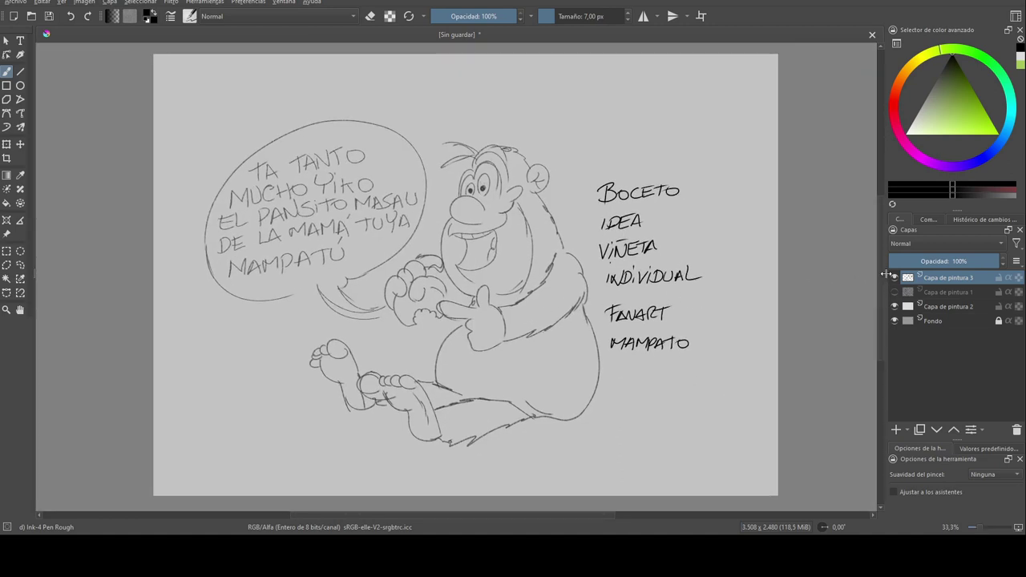
pyautogui.rightClick(536, 319)
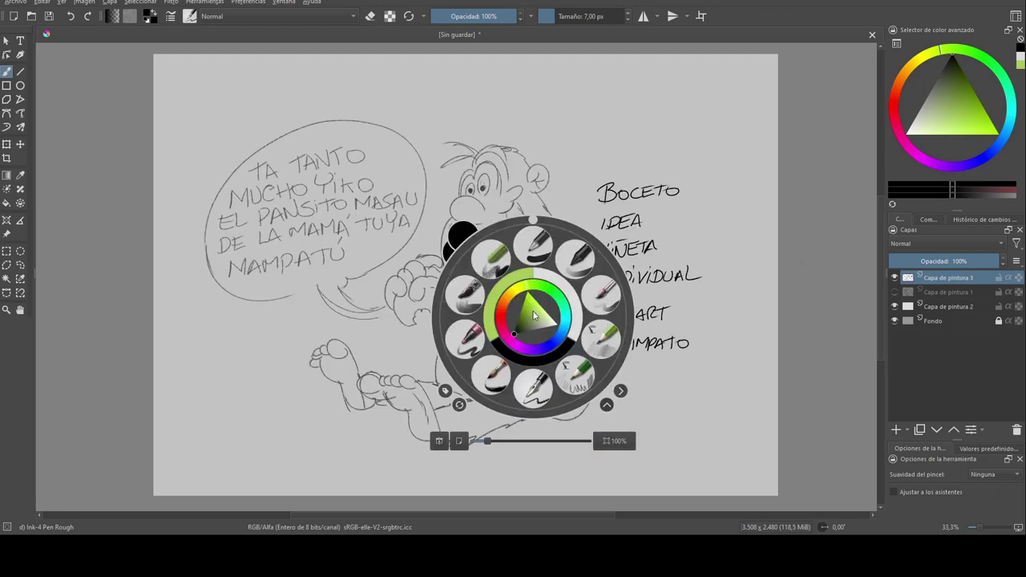
pyautogui.click(439, 441)
pyautogui.click(483, 418)
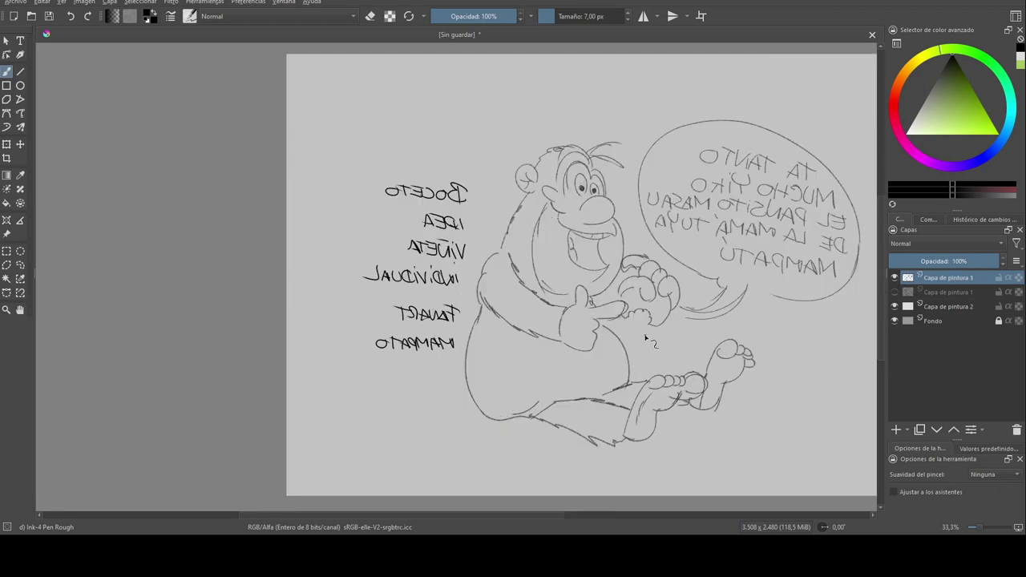
pyautogui.moveTo(641, 339)
pyautogui.mouseDown()
pyautogui.moveTo(625, 348)
pyautogui.moveTo(516, 343)
pyautogui.moveTo(532, 341)
pyautogui.moveTo(528, 318)
pyautogui.moveTo(522, 343)
pyautogui.mouseUp()
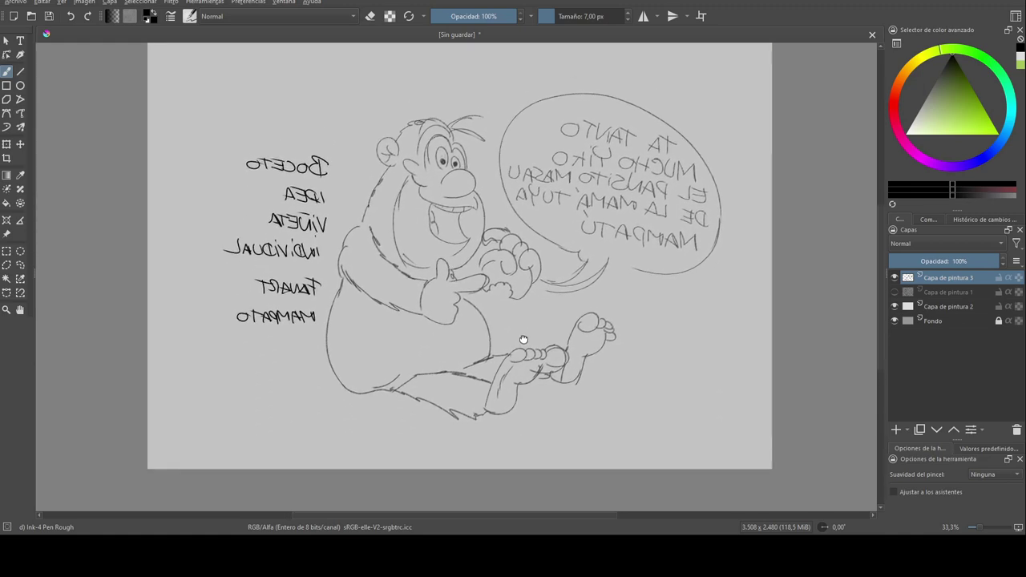
# Ink corrected contours on both sides of the face, erasing the overshoot near the chin, and redraw the shoulder and back
pyautogui.moveTo(411, 184); pyautogui.dragTo(400, 264)
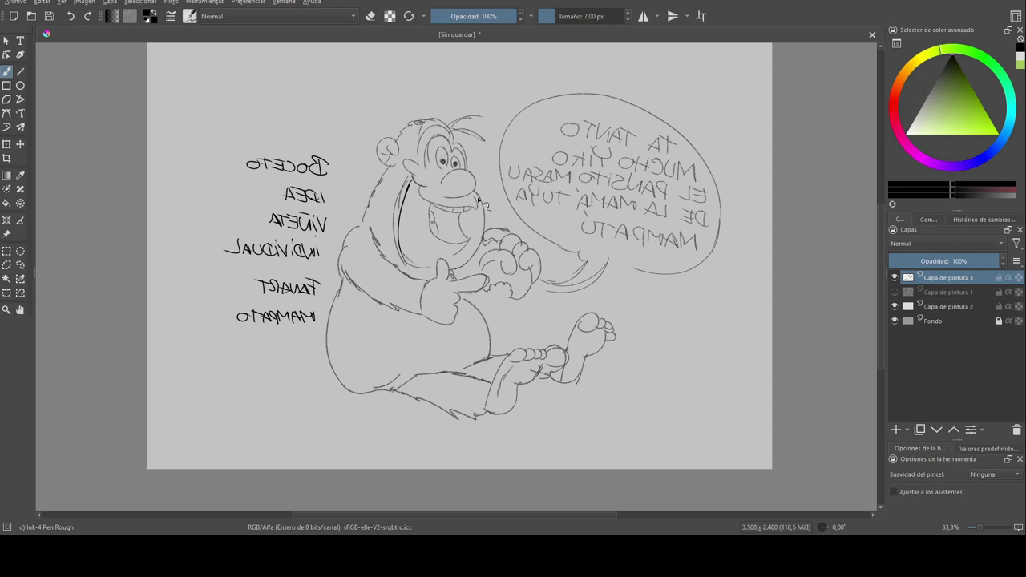
pyautogui.moveTo(476, 193); pyautogui.dragTo(474, 265)
pyautogui.press('e')
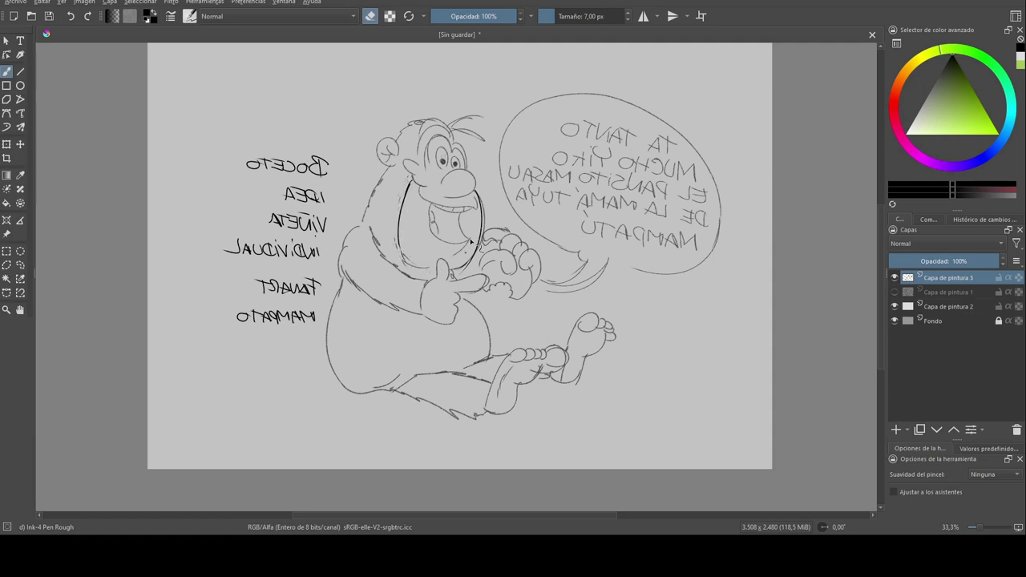
pyautogui.moveTo(485, 230); pyautogui.dragTo(475, 255)
pyautogui.press('e')
pyautogui.moveTo(371, 227)
pyautogui.mouseDown()
pyautogui.moveTo(349, 264)
pyautogui.moveTo(375, 299)
pyautogui.moveTo(350, 308)
pyautogui.moveTo(339, 294)
pyautogui.moveTo(398, 408)
pyautogui.moveTo(335, 356)
pyautogui.moveTo(325, 331)
pyautogui.moveTo(413, 387)
pyautogui.mouseUp()
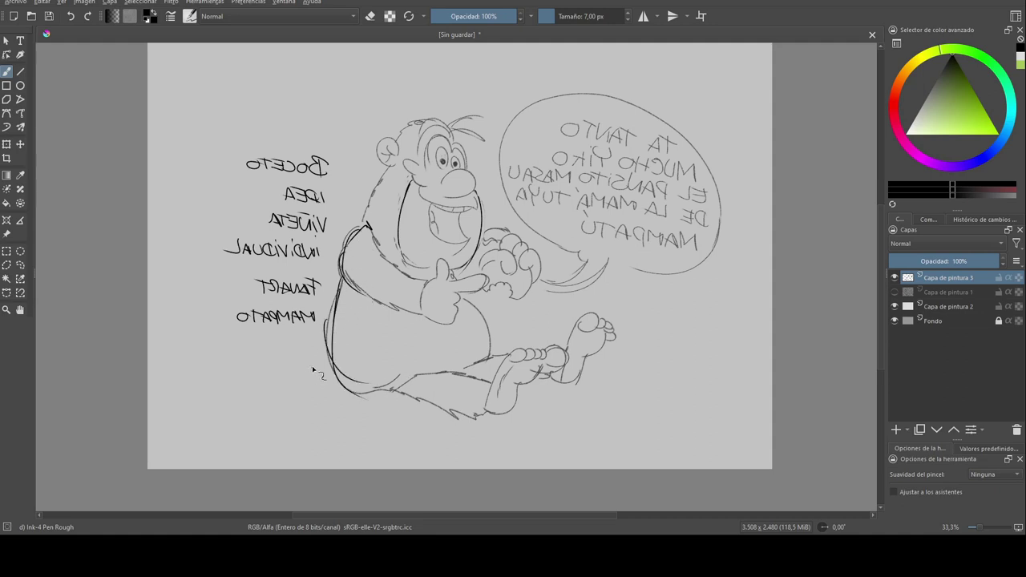
# Sketch a large rounded rock and a smaller one behind the character's back, and add a ground line across the scene
pyautogui.moveTo(324, 337)
pyautogui.mouseDown()
pyautogui.moveTo(289, 343)
pyautogui.moveTo(272, 369)
pyautogui.moveTo(306, 391)
pyautogui.moveTo(333, 388)
pyautogui.mouseUp()
pyautogui.moveTo(290, 359)
pyautogui.mouseDown()
pyautogui.moveTo(329, 373)
pyautogui.moveTo(265, 347)
pyautogui.moveTo(276, 357)
pyautogui.mouseUp()
pyautogui.moveTo(494, 337); pyautogui.dragTo(525, 335)
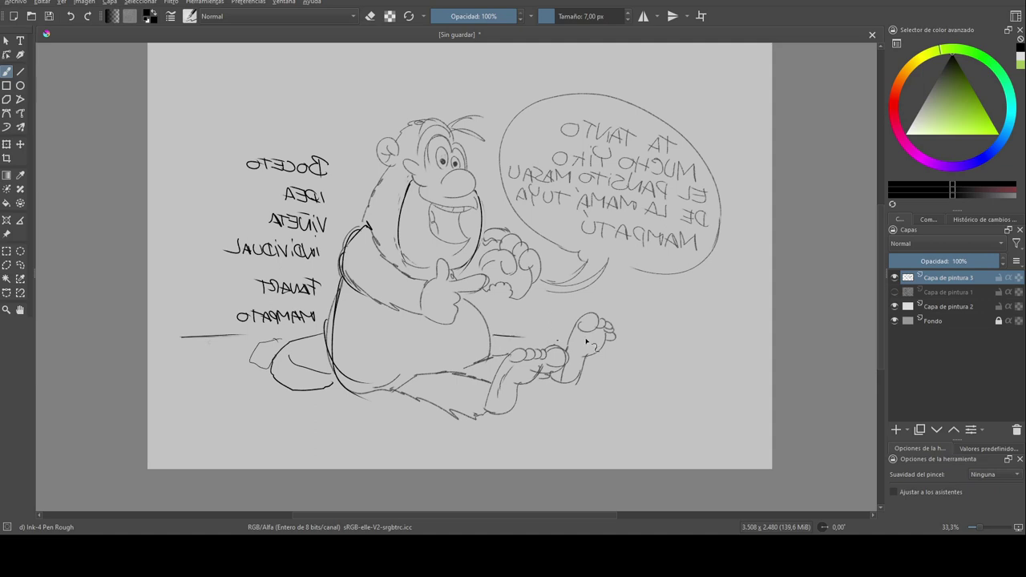
# Draw a wide shallow bowl with an oval rim in front of the character's feet, reaching the page edge
pyautogui.moveTo(639, 345); pyautogui.dragTo(766, 352)
pyautogui.moveTo(642, 345)
pyautogui.mouseDown()
pyautogui.moveTo(736, 342)
pyautogui.moveTo(728, 331)
pyautogui.moveTo(741, 369)
pyautogui.moveTo(623, 363)
pyautogui.mouseUp()
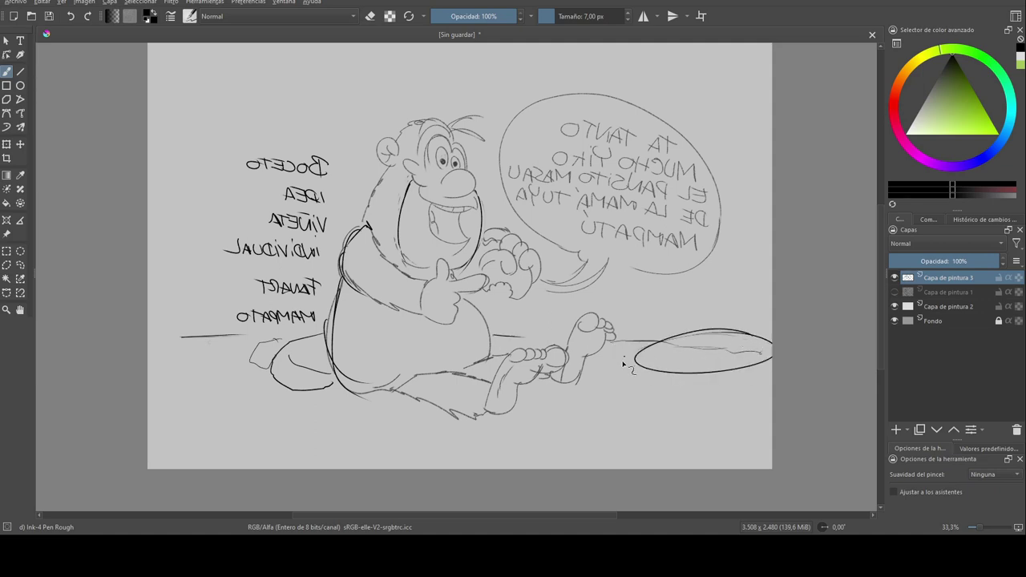
pyautogui.moveTo(725, 330)
pyautogui.mouseDown()
pyautogui.moveTo(610, 357)
pyautogui.moveTo(769, 338)
pyautogui.mouseUp()
pyautogui.moveTo(607, 366)
pyautogui.mouseDown()
pyautogui.moveTo(690, 412)
pyautogui.moveTo(728, 417)
pyautogui.moveTo(772, 374)
pyautogui.mouseUp()
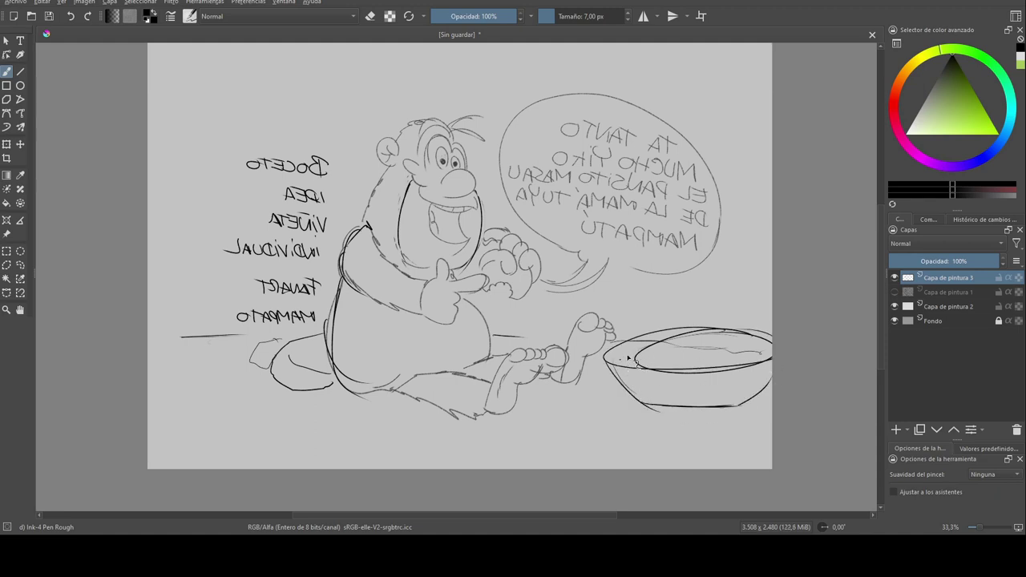
# Fill the bowl with rounded pieces of food and draw wavy steam lines rising from it
pyautogui.moveTo(624, 360)
pyautogui.mouseDown()
pyautogui.moveTo(647, 355)
pyautogui.moveTo(671, 349)
pyautogui.moveTo(650, 353)
pyautogui.moveTo(699, 358)
pyautogui.moveTo(686, 364)
pyautogui.moveTo(718, 337)
pyautogui.moveTo(698, 351)
pyautogui.moveTo(744, 339)
pyautogui.moveTo(659, 340)
pyautogui.moveTo(665, 358)
pyautogui.moveTo(732, 346)
pyautogui.mouseUp()
pyautogui.moveTo(651, 320)
pyautogui.mouseDown()
pyautogui.moveTo(642, 278)
pyautogui.moveTo(675, 344)
pyautogui.mouseUp()
pyautogui.moveTo(699, 312); pyautogui.dragTo(706, 250)
pyautogui.moveTo(736, 315)
pyautogui.mouseDown()
pyautogui.moveTo(723, 263)
pyautogui.moveTo(754, 282)
pyautogui.mouseUp()
# Ink the ear and the corrected back contour of the head, erasing the old sketch lines above it
pyautogui.moveTo(392, 174)
pyautogui.mouseDown()
pyautogui.moveTo(375, 227)
pyautogui.moveTo(393, 174)
pyautogui.moveTo(383, 164)
pyautogui.moveTo(383, 173)
pyautogui.moveTo(416, 134)
pyautogui.moveTo(425, 149)
pyautogui.mouseUp()
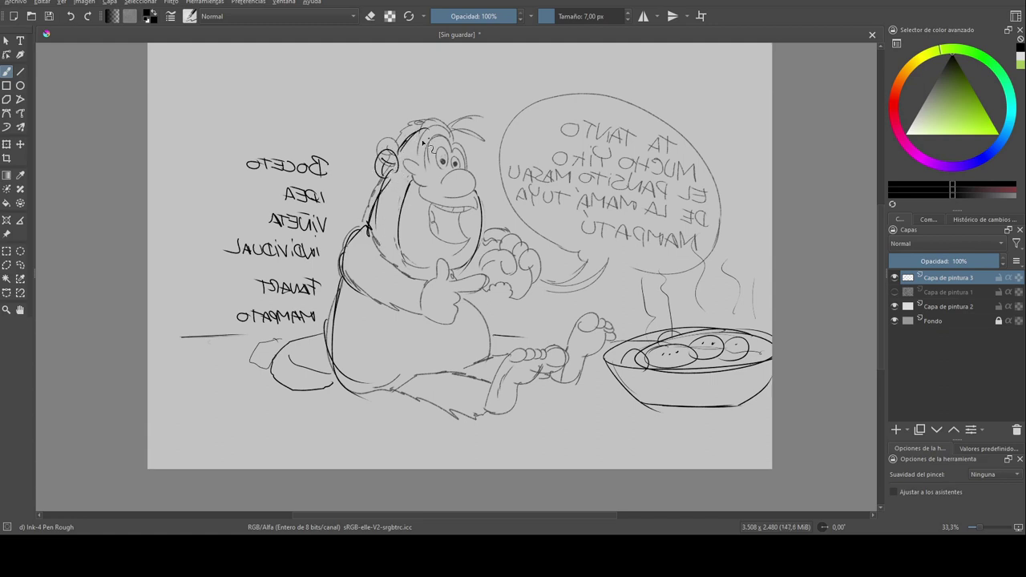
pyautogui.press('e')
pyautogui.moveTo(420, 124); pyautogui.dragTo(425, 126)
# Switch to the Basic-1 brush at 24 px and hand-letter "LISTOKO!" in thick strokes below the character
pyautogui.rightClick(401, 454)
pyautogui.click(391, 311)
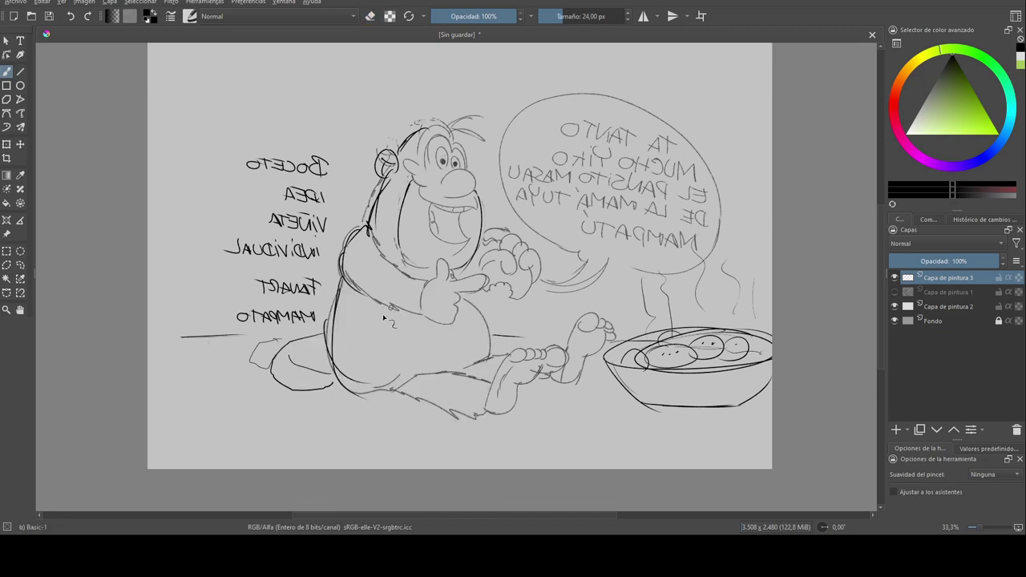
pyautogui.moveTo(216, 424)
pyautogui.mouseDown()
pyautogui.moveTo(235, 454)
pyautogui.moveTo(246, 454)
pyautogui.mouseUp()
pyautogui.click(237, 426)
pyautogui.moveTo(267, 427)
pyautogui.mouseDown()
pyautogui.moveTo(263, 446)
pyautogui.moveTo(245, 454)
pyautogui.mouseUp()
pyautogui.moveTo(285, 425)
pyautogui.mouseDown()
pyautogui.moveTo(281, 456)
pyautogui.moveTo(303, 424)
pyautogui.moveTo(329, 457)
pyautogui.mouseUp()
pyautogui.moveTo(323, 441)
pyautogui.mouseDown()
pyautogui.moveTo(346, 433)
pyautogui.moveTo(348, 457)
pyautogui.moveTo(366, 441)
pyautogui.moveTo(394, 437)
pyautogui.moveTo(398, 451)
pyautogui.mouseUp()
pyautogui.click(397, 462)
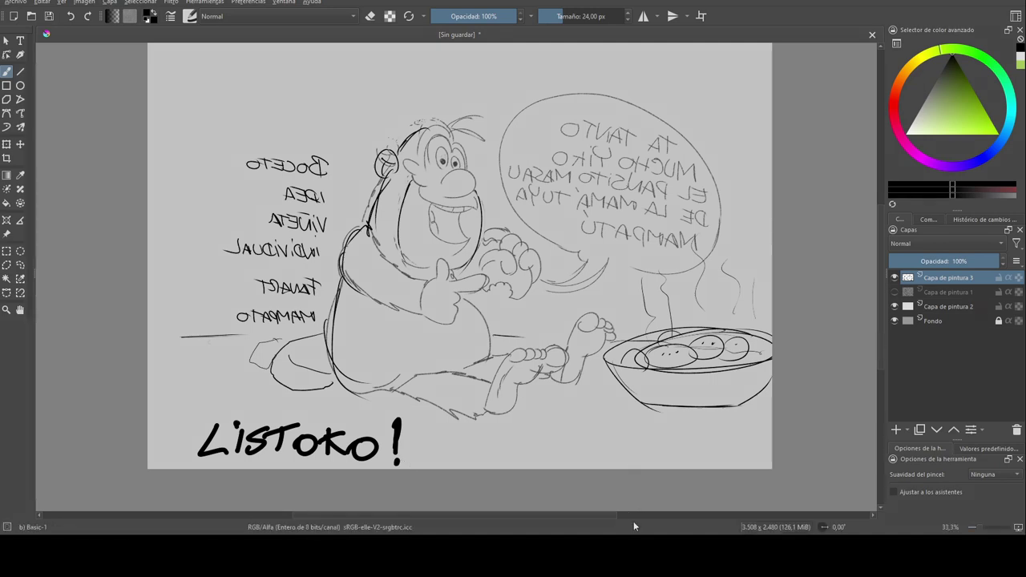
# Turn off the mirrored canvas view and undo the stray thick stroke across the character's hand
pyautogui.rightClick(546, 335)
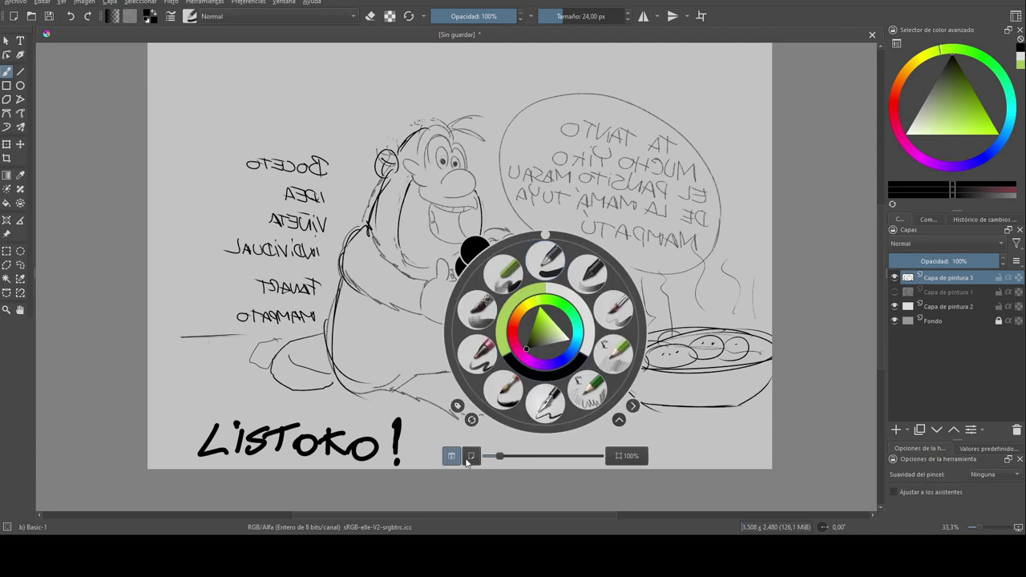
pyautogui.click(451, 457)
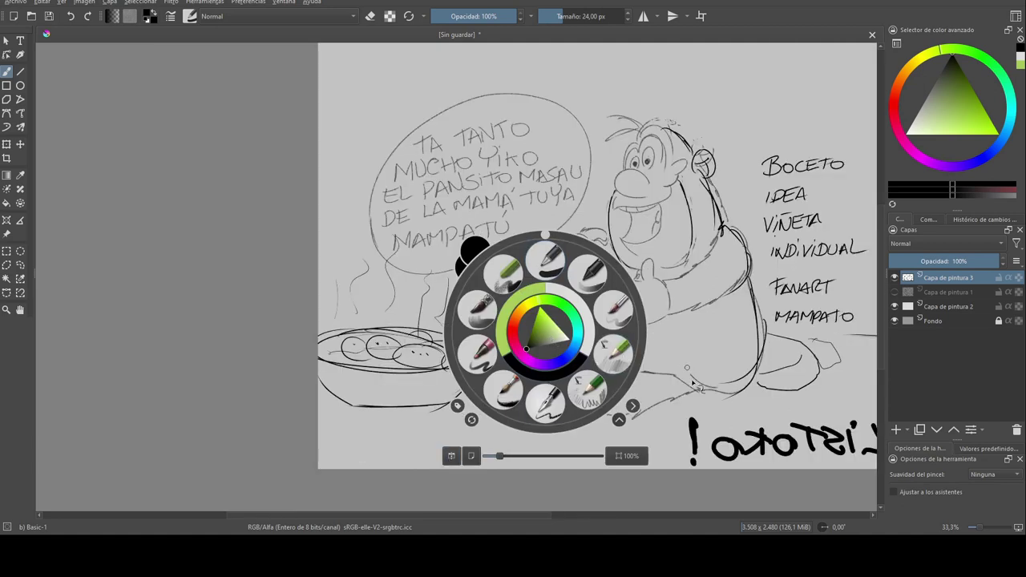
pyautogui.click(679, 276)
pyautogui.moveTo(584, 279); pyautogui.dragTo(457, 311)
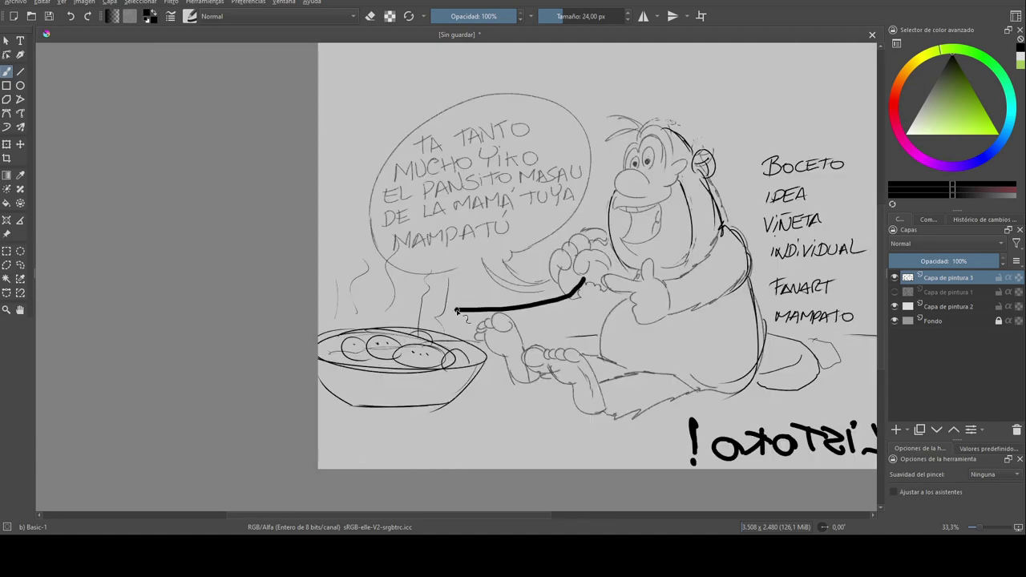
pyautogui.hotkey('ctrl', 'z')
pyautogui.moveTo(604, 310)
pyautogui.mouseDown()
pyautogui.moveTo(420, 347)
pyautogui.moveTo(389, 318)
pyautogui.mouseUp()
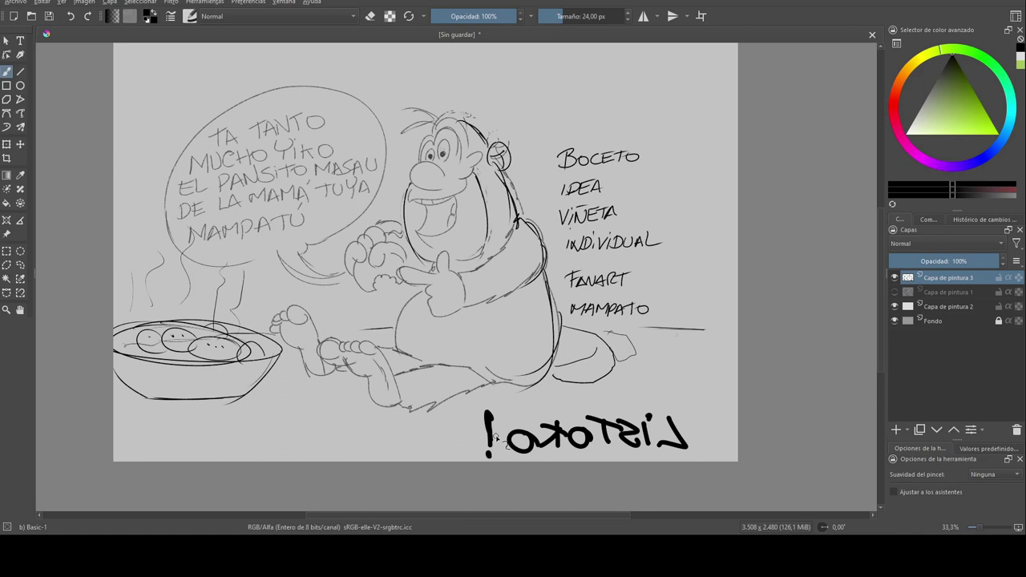
# Erase the reversed "LISTOKO!" lettering below the character
pyautogui.moveTo(504, 433)
pyautogui.mouseDown()
pyautogui.moveTo(526, 437)
pyautogui.moveTo(510, 453)
pyautogui.moveTo(521, 438)
pyautogui.moveTo(532, 448)
pyautogui.moveTo(514, 449)
pyautogui.moveTo(525, 433)
pyautogui.moveTo(496, 464)
pyautogui.moveTo(526, 446)
pyautogui.moveTo(481, 436)
pyautogui.moveTo(562, 447)
pyautogui.moveTo(675, 427)
pyautogui.moveTo(682, 439)
pyautogui.moveTo(525, 445)
pyautogui.moveTo(542, 422)
pyautogui.moveTo(545, 436)
pyautogui.moveTo(601, 437)
pyautogui.moveTo(666, 425)
pyautogui.moveTo(616, 420)
pyautogui.mouseUp()
pyautogui.press('e')
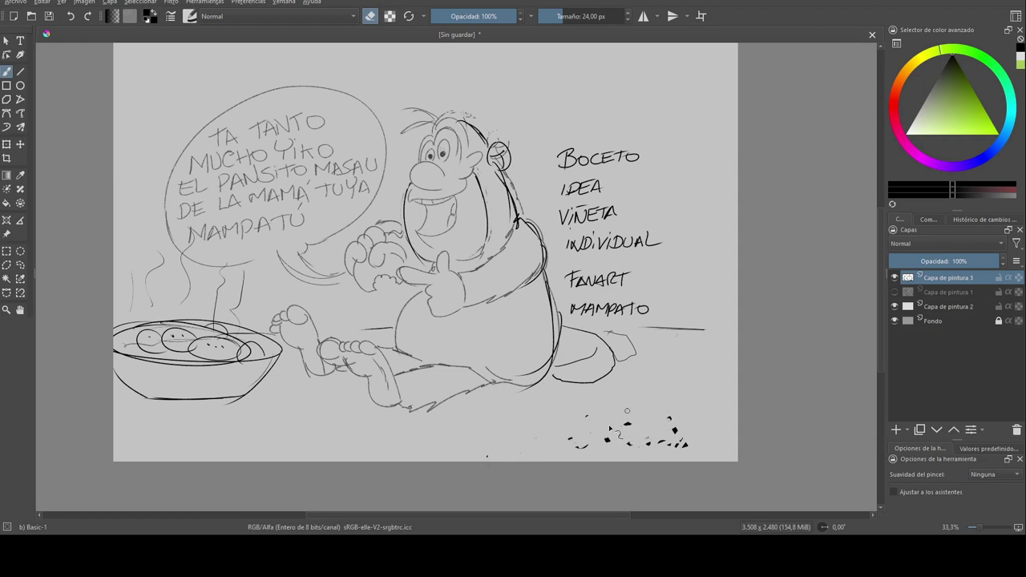
pyautogui.moveTo(559, 433); pyautogui.dragTo(619, 451)
pyautogui.moveTo(668, 423)
pyautogui.mouseDown()
pyautogui.moveTo(683, 447)
pyautogui.moveTo(622, 429)
pyautogui.moveTo(638, 428)
pyautogui.mouseUp()
pyautogui.press('e')
# Hand-letter "LISTOKO – LUEGO EL DESARROLLO" in thick black strokes along the lower edge of the page
pyautogui.moveTo(271, 424)
pyautogui.mouseDown()
pyautogui.moveTo(261, 454)
pyautogui.moveTo(292, 450)
pyautogui.mouseUp()
pyautogui.moveTo(287, 435)
pyautogui.mouseDown()
pyautogui.moveTo(295, 454)
pyautogui.moveTo(322, 457)
pyautogui.moveTo(343, 433)
pyautogui.moveTo(360, 454)
pyautogui.mouseUp()
pyautogui.moveTo(378, 433)
pyautogui.mouseDown()
pyautogui.moveTo(366, 445)
pyautogui.moveTo(377, 454)
pyautogui.mouseUp()
pyautogui.moveTo(388, 439)
pyautogui.mouseDown()
pyautogui.moveTo(445, 450)
pyautogui.moveTo(471, 434)
pyautogui.moveTo(487, 453)
pyautogui.moveTo(489, 430)
pyautogui.mouseUp()
pyautogui.moveTo(478, 442)
pyautogui.mouseDown()
pyautogui.moveTo(521, 438)
pyautogui.moveTo(555, 451)
pyautogui.moveTo(555, 431)
pyautogui.mouseUp()
pyautogui.moveTo(540, 442); pyautogui.dragTo(574, 452)
pyautogui.moveTo(574, 433)
pyautogui.mouseDown()
pyautogui.moveTo(576, 452)
pyautogui.moveTo(607, 452)
pyautogui.moveTo(609, 431)
pyautogui.mouseUp()
pyautogui.moveTo(595, 441)
pyautogui.mouseDown()
pyautogui.moveTo(662, 454)
pyautogui.moveTo(670, 439)
pyautogui.moveTo(691, 452)
pyautogui.mouseUp()
pyautogui.moveTo(696, 431)
pyautogui.mouseDown()
pyautogui.moveTo(706, 454)
pyautogui.moveTo(711, 439)
pyautogui.mouseUp()
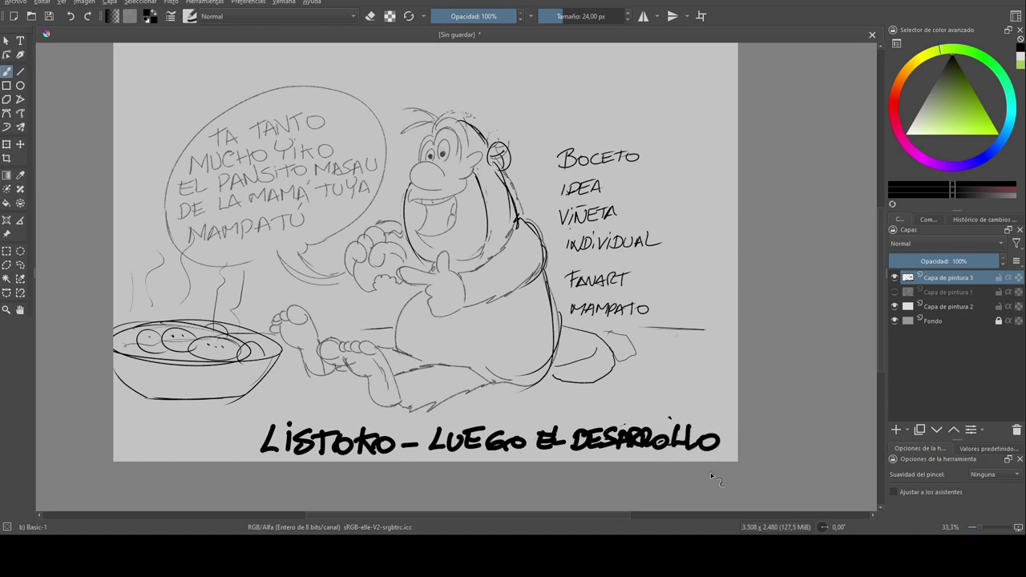